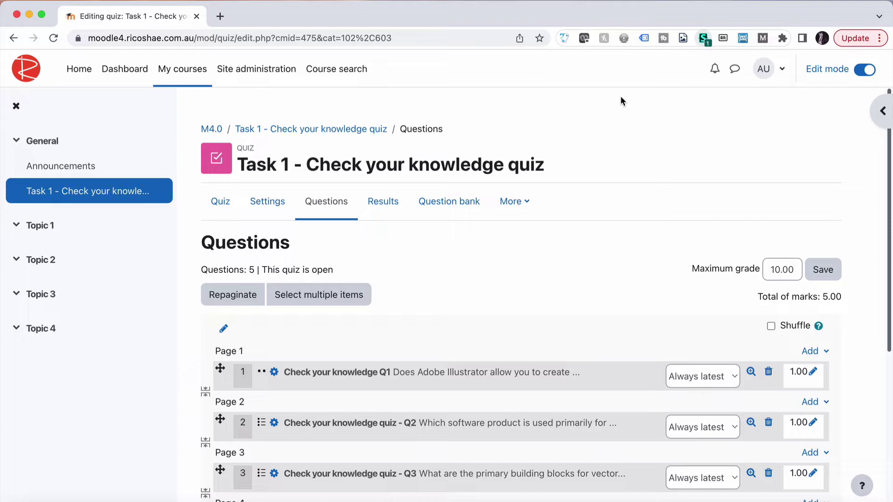
Step: Add a new question after Q5 and choose the Drag and drop into text type
scroll(548, 283, "down", 6)
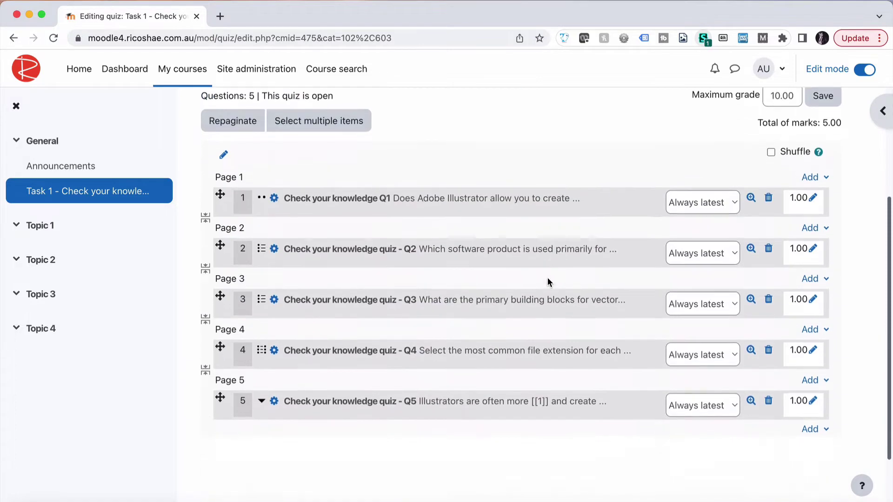
left_click(811, 341)
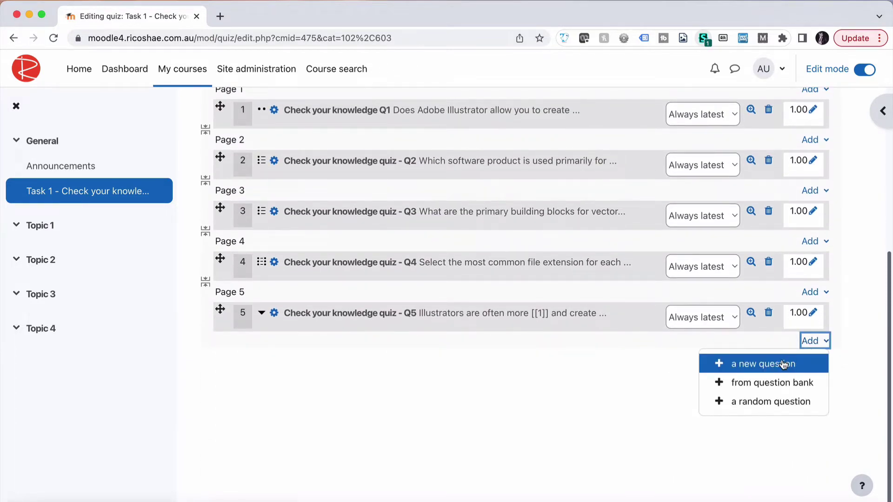
left_click(784, 364)
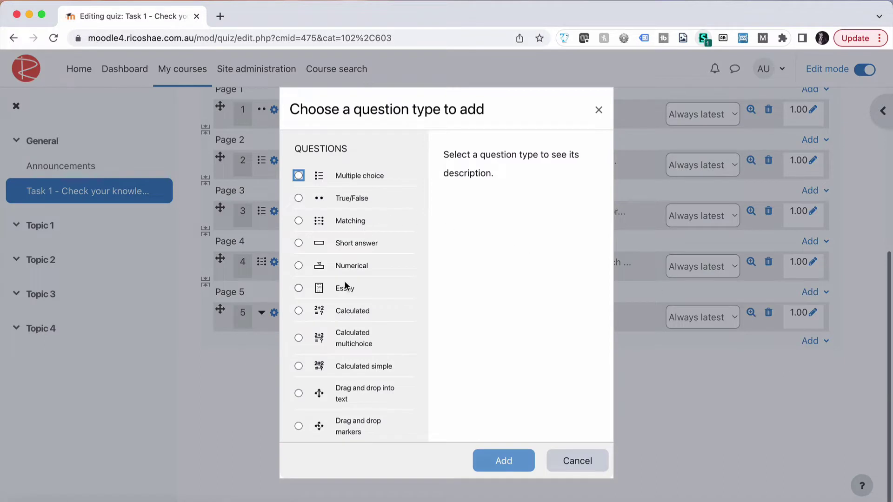
scroll(345, 285, "down", 4)
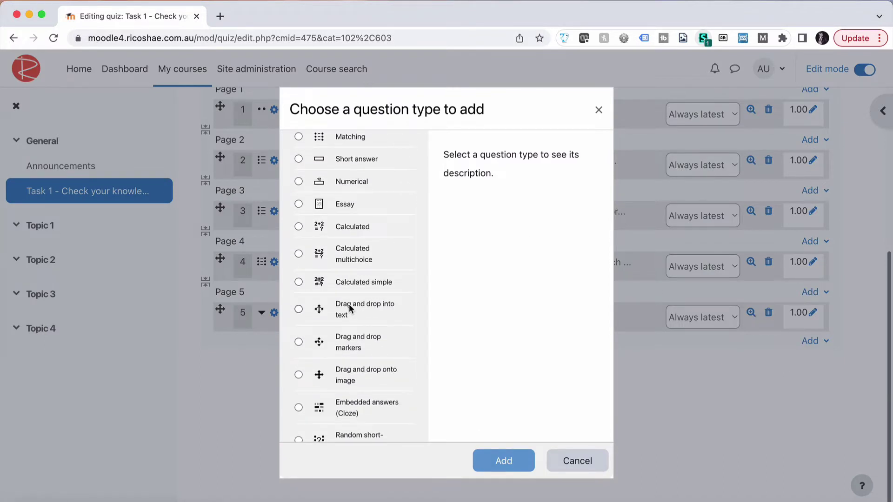
left_click(299, 310)
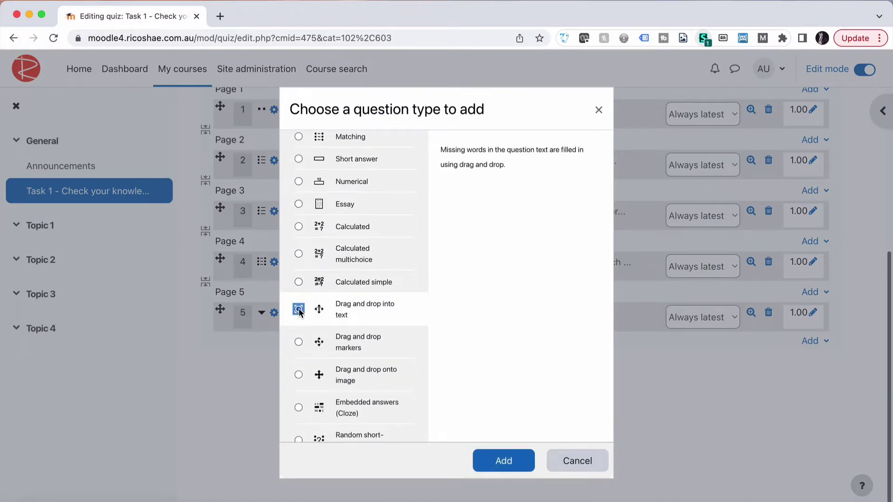
Step: Open the new question form and name it 'Check your knowledge quiz - Q6'
left_click(503, 461)
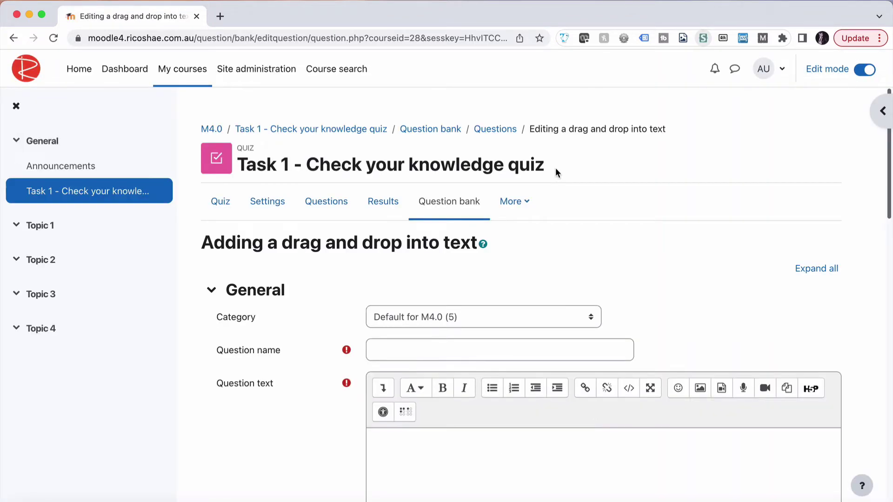
left_click_drag(556, 167, 313, 159)
key("super+c")
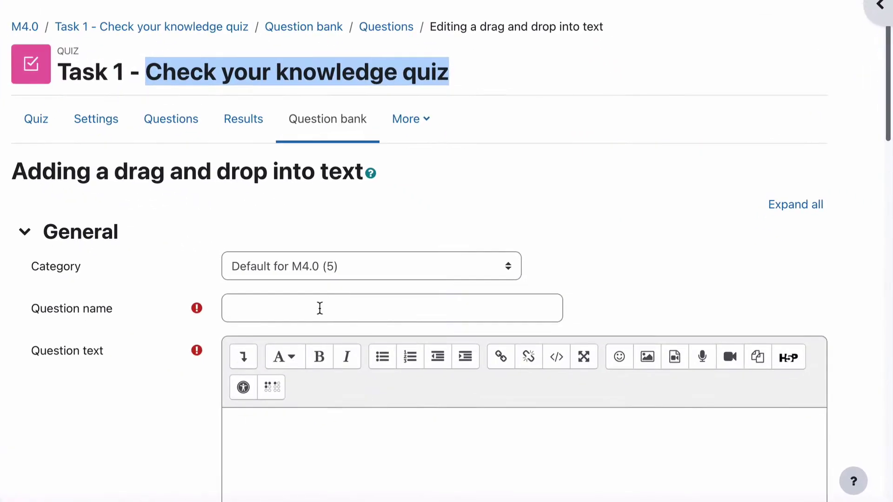
left_click(406, 350)
key("super+v")
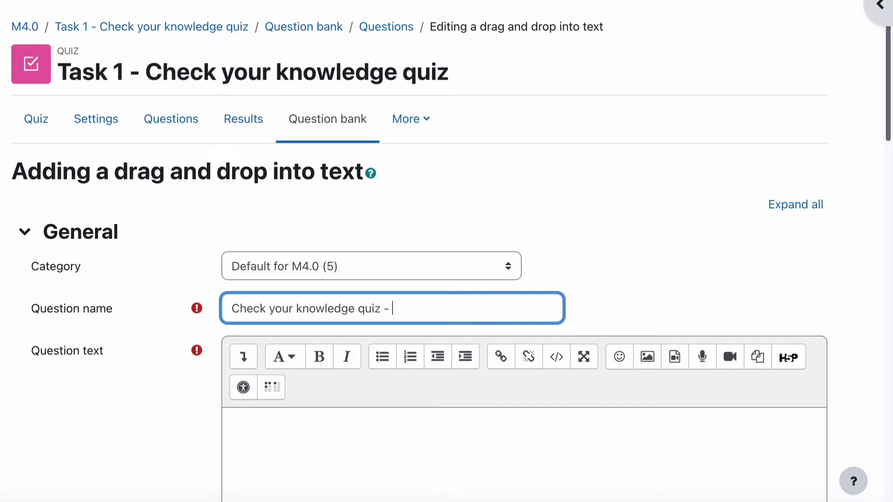
scroll(308, 194, "down", 5)
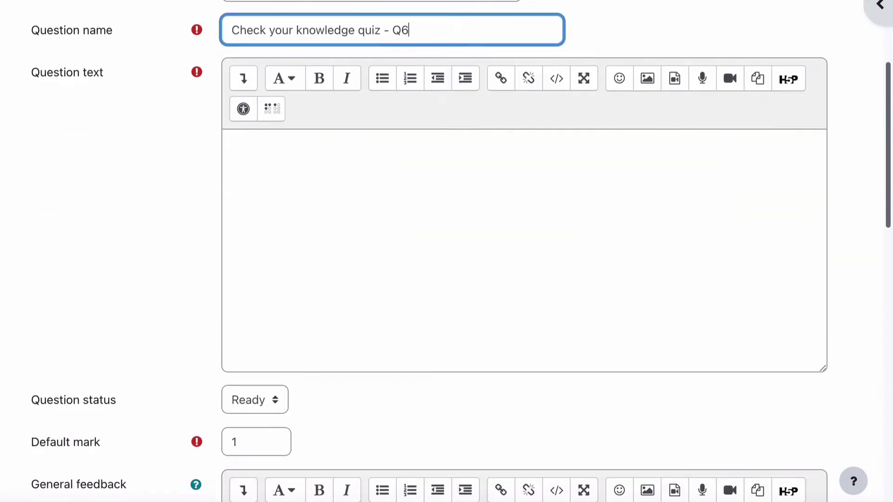
left_click(138, 160)
Step: Paste the vector-files sentence with [multiple sizes], [responsive], [varying] and [vector files] bracketed as gaps
left_click(281, 152)
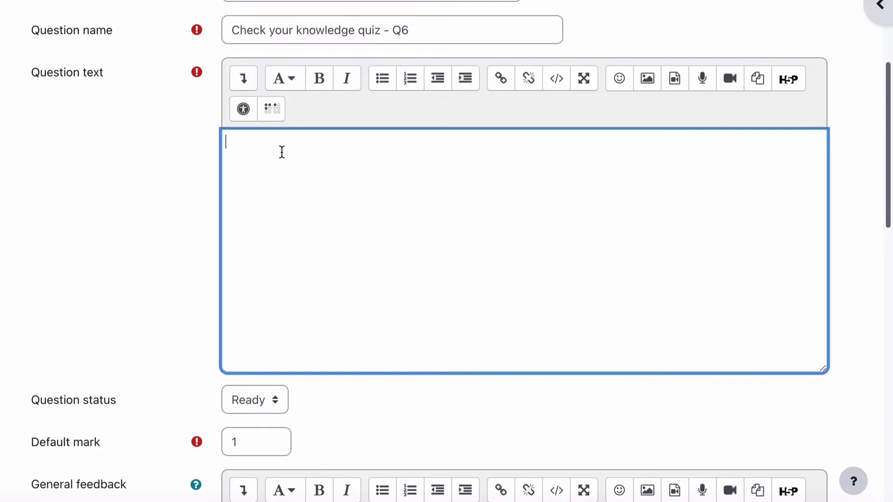
type("Due to the need for art that prints at [multiple sizes] and [responsive] web designs adapting to [varying] screen sizes, [vector files] are a necessity of modern design.")
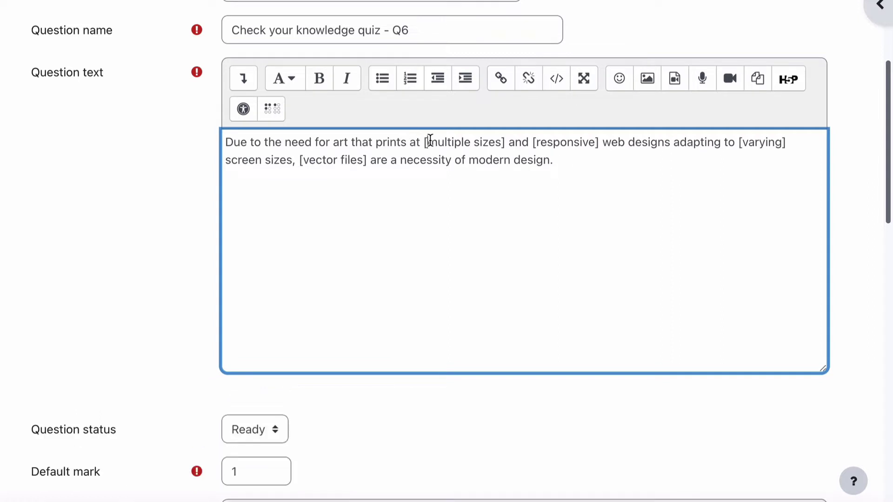
left_click_drag(427, 141, 500, 139)
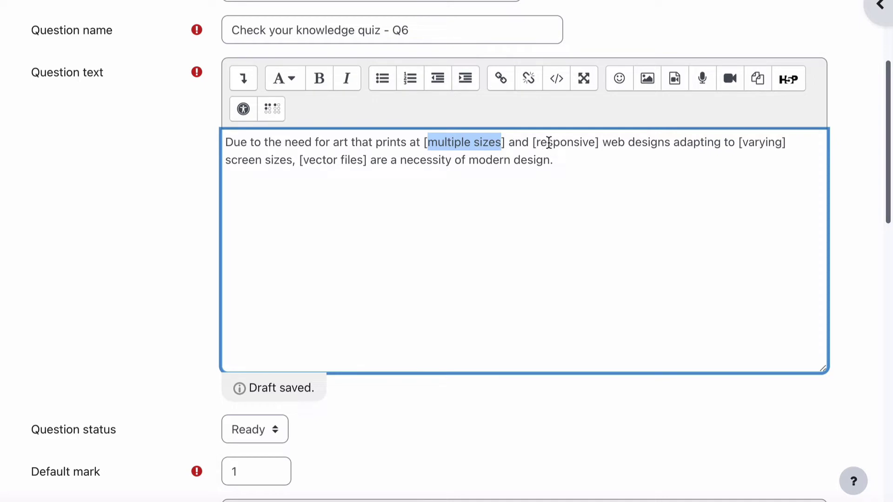
left_click_drag(537, 142, 602, 142)
left_click(757, 145)
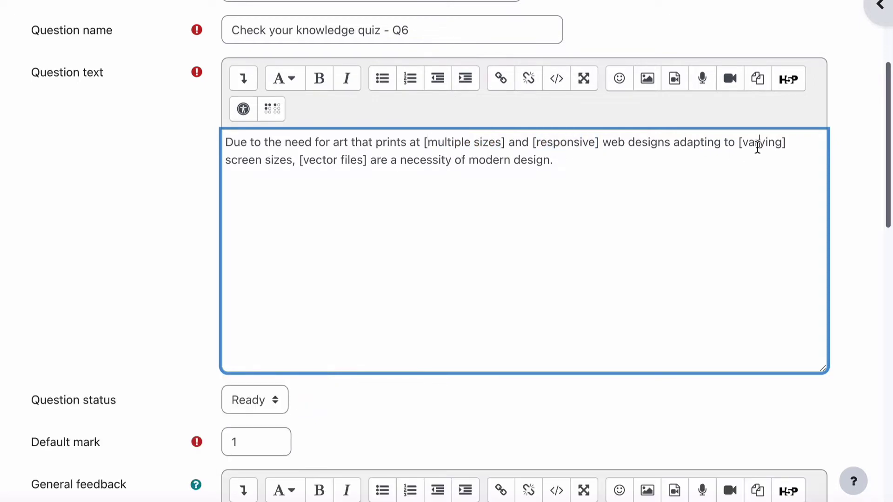
double_click(758, 144)
double_click(321, 161)
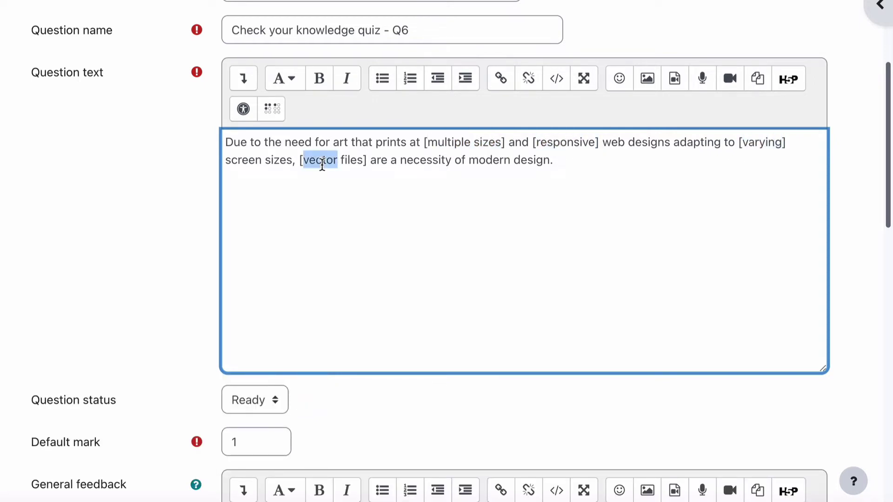
left_click(351, 161)
scroll(160, 228, "down", 1)
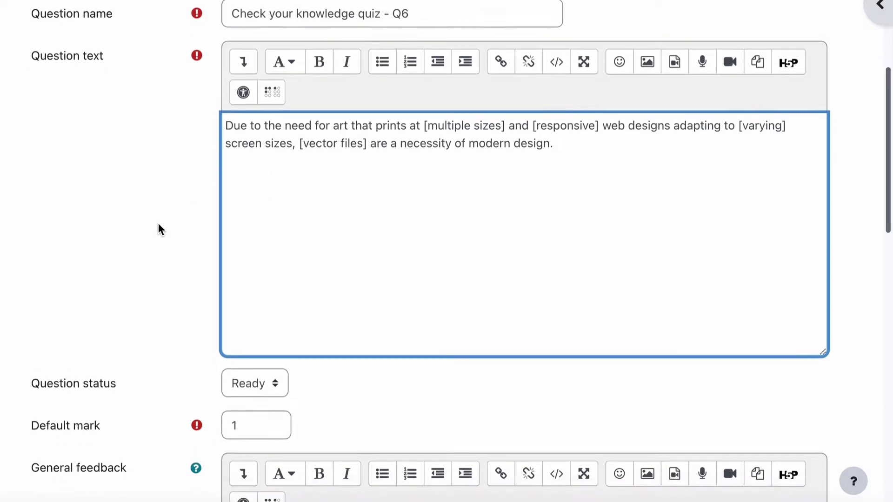
scroll(158, 223, "down", 5)
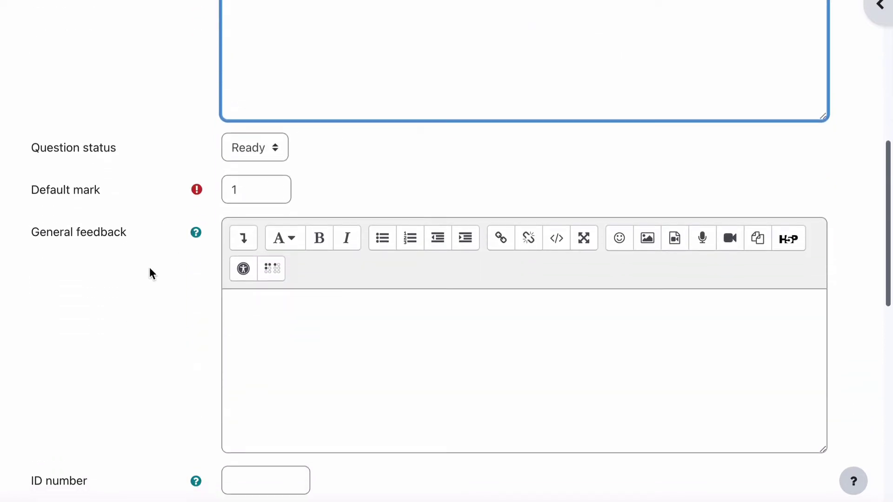
Step: Copy 'multiple sizes' into the Choice [[1]] answer and copy the [[1]] placeholder
scroll(150, 271, "down", 8)
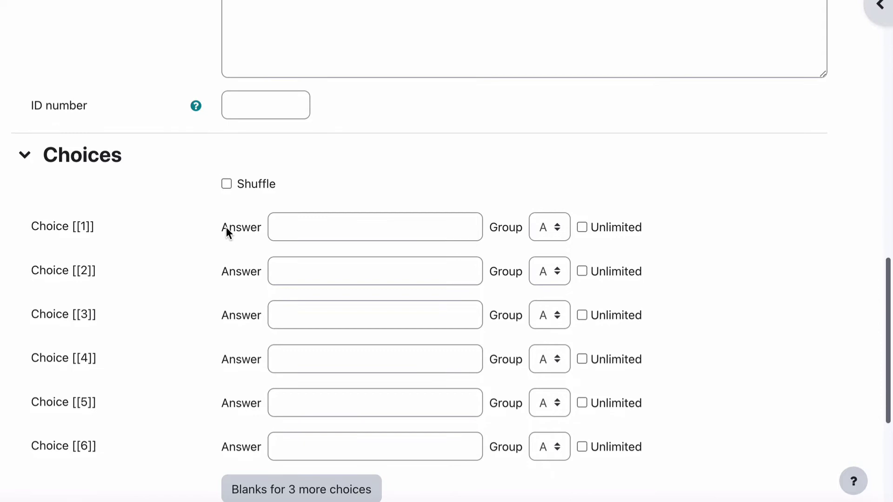
scroll(205, 230, "up", 14)
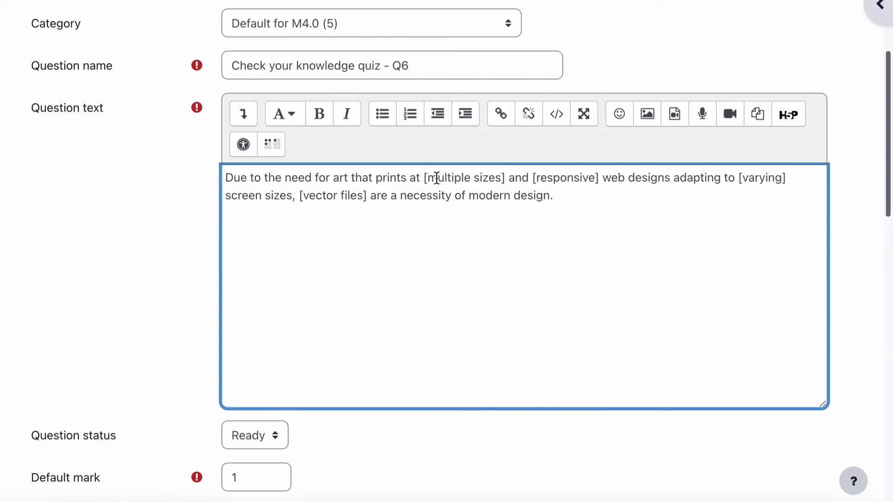
left_click_drag(427, 177, 503, 175)
key("ctrl+c")
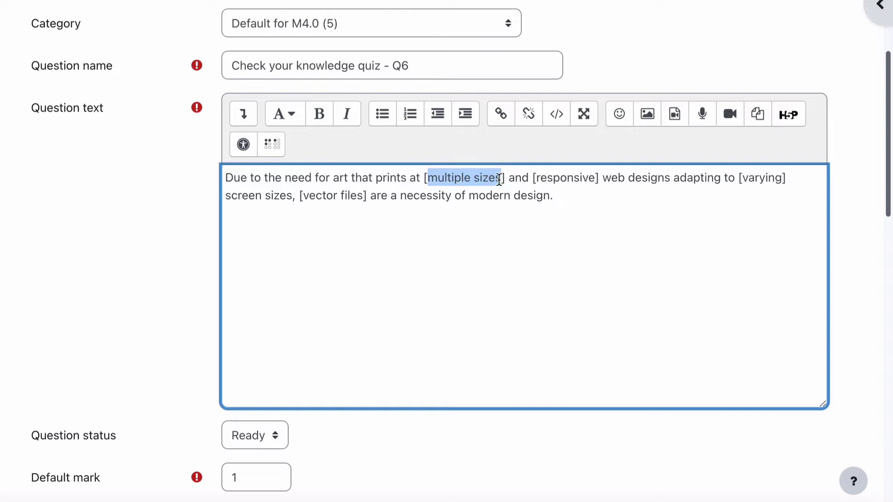
scroll(80, 293, "down", 15)
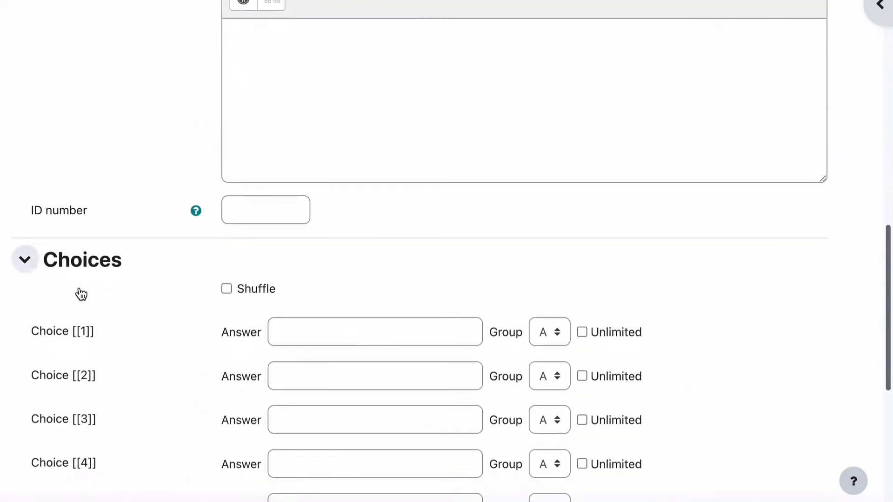
left_click(296, 229)
key("ctrl+v")
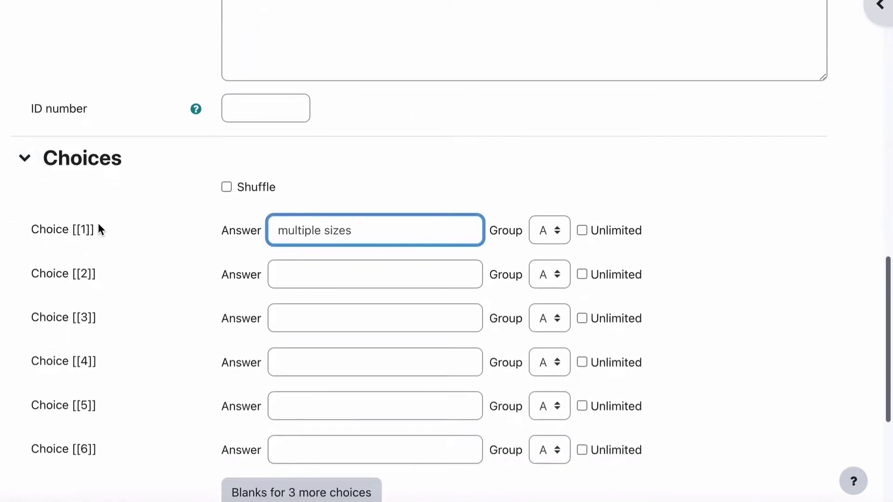
left_click_drag(98, 226, 82, 225)
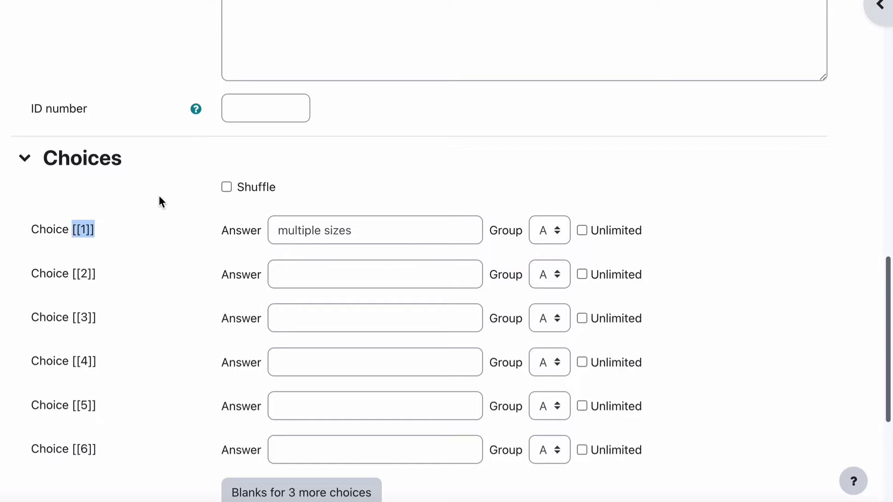
scroll(331, 121, "up", 14)
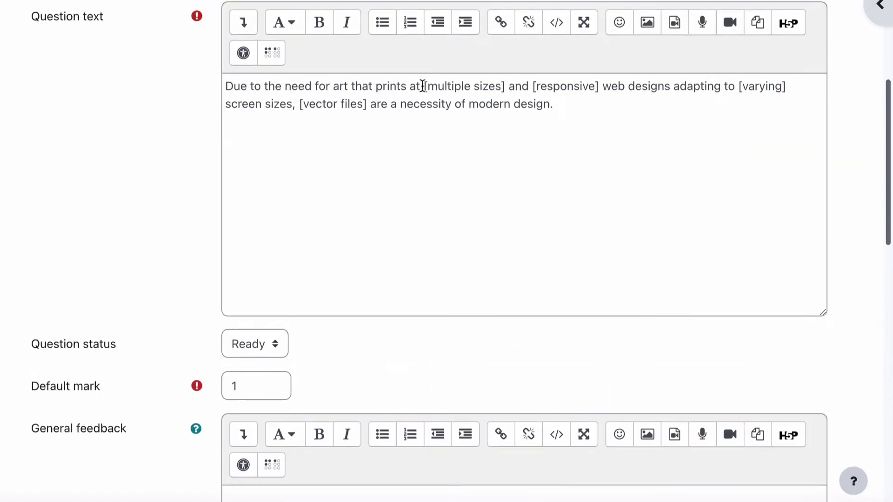
Step: Replace multiple sizes and responsive with gaps [[1]] and [[2]]; set Choice [[2]] to 'responsive'
left_click_drag(425, 86, 503, 86)
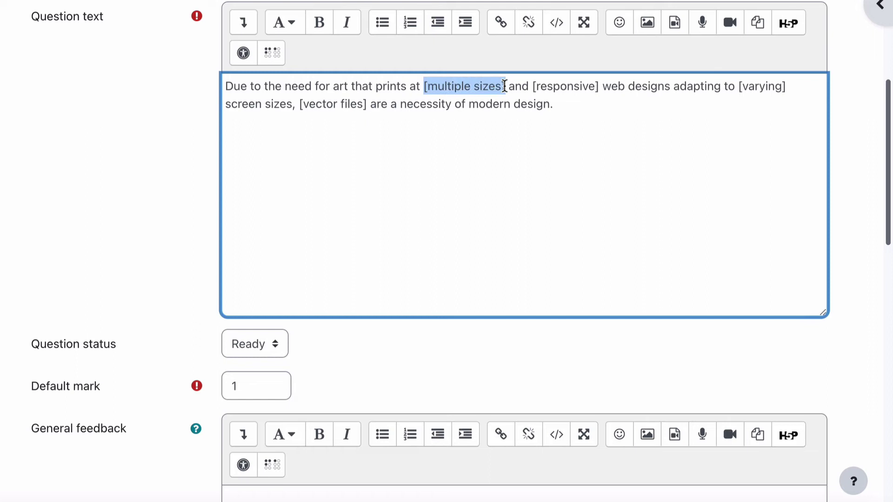
type("[[1]]")
double_click(493, 87)
key("ctrl+c")
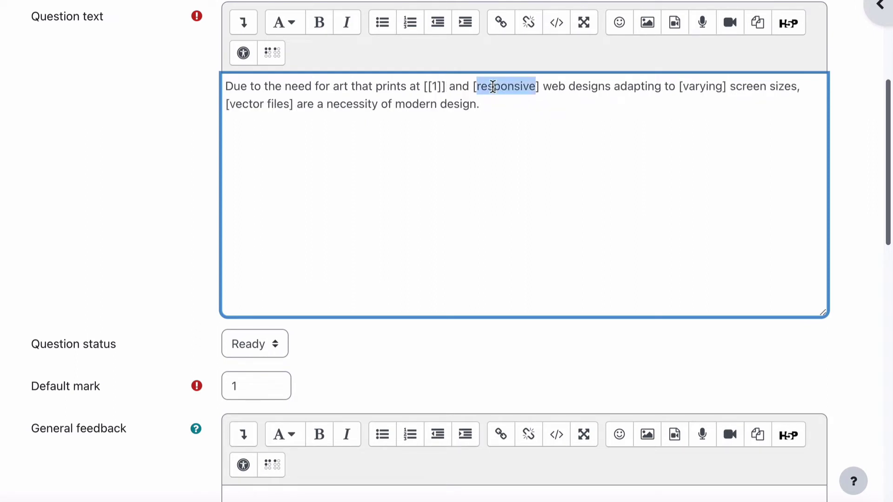
key("BackSpace")
type("[2]")
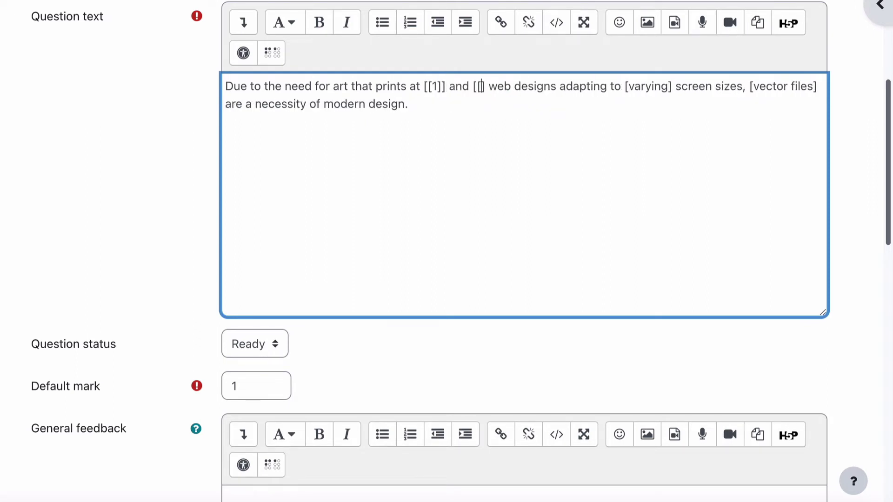
scroll(171, 274, "down", 15)
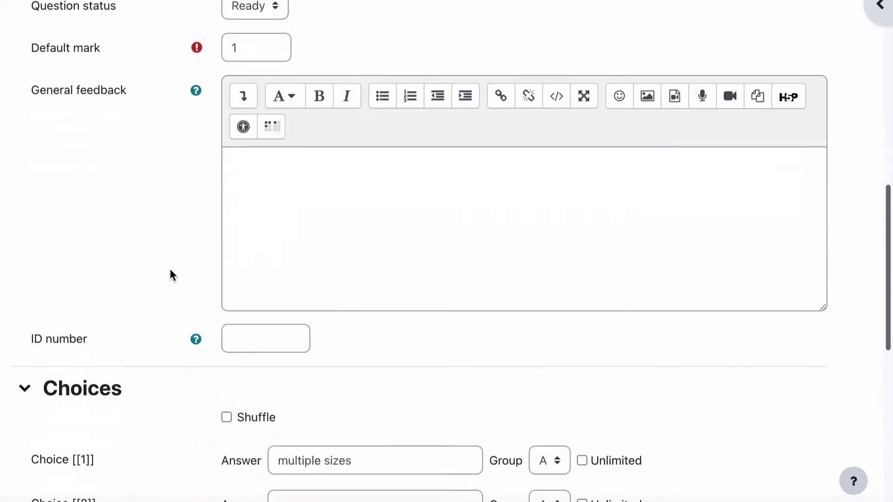
key("ctrl+v")
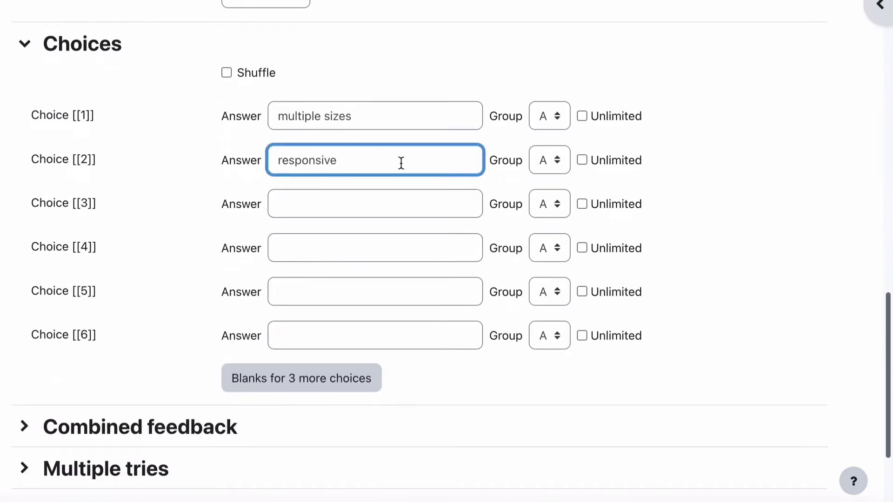
scroll(444, 165, "up", 20)
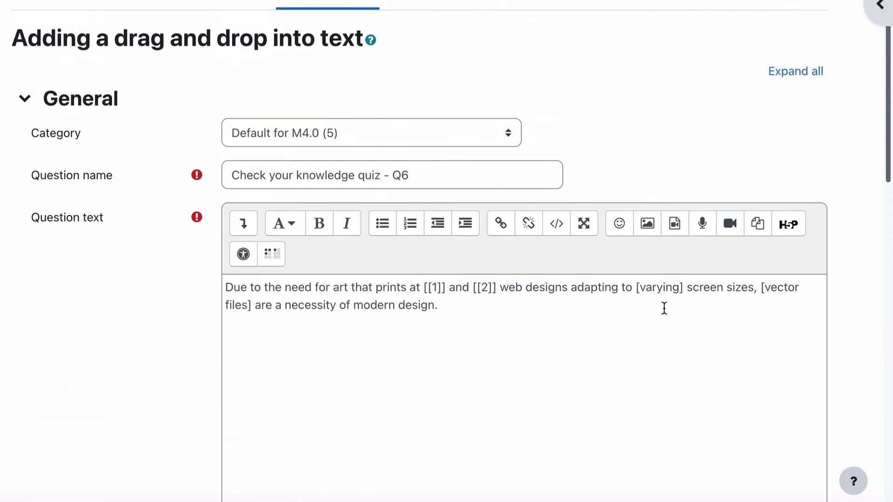
Step: Replace varying with gap [[3]] and enter 'varying' as the Choice [[3]] answer
double_click(657, 288)
key("BackSpace")
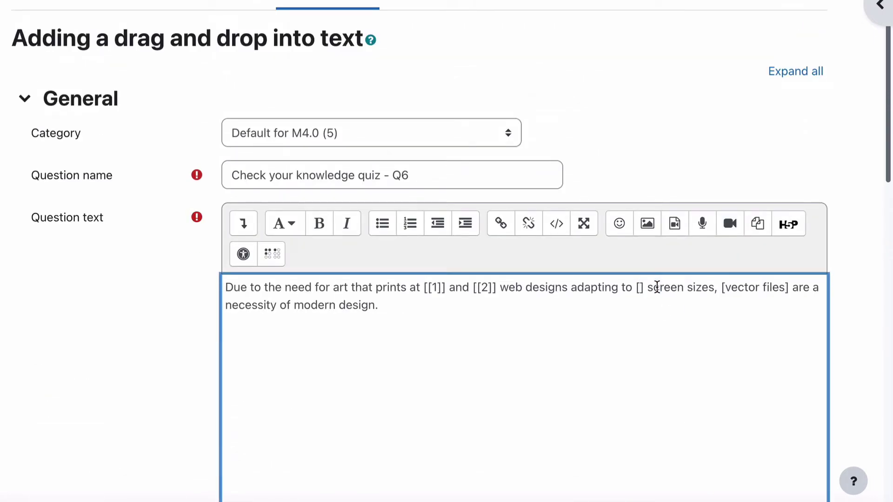
type("[3]")
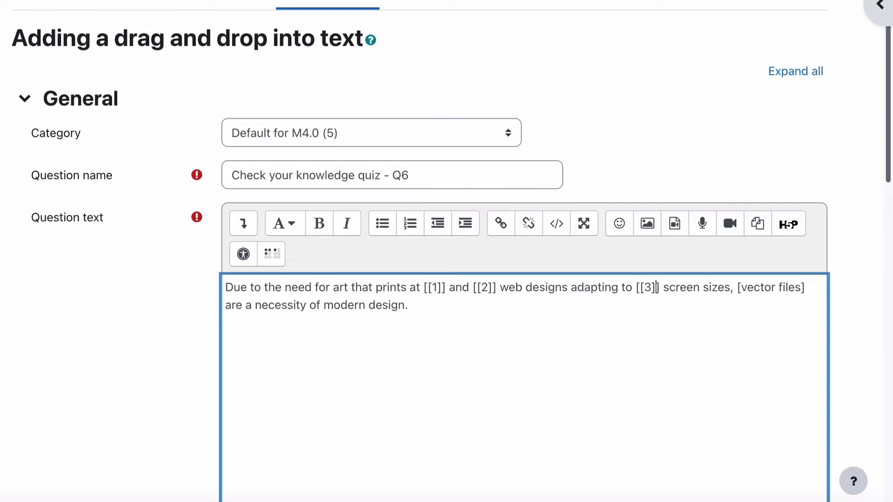
scroll(128, 363, "down", 4)
scroll(129, 365, "down", 10)
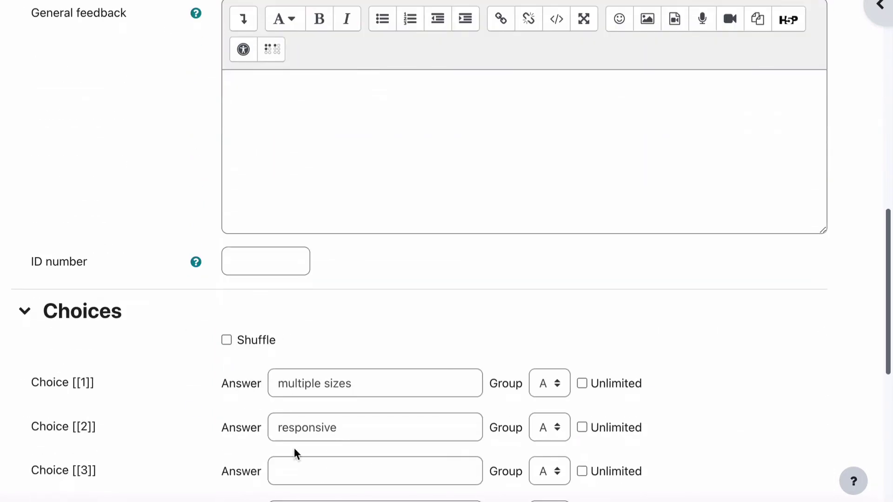
left_click(301, 478)
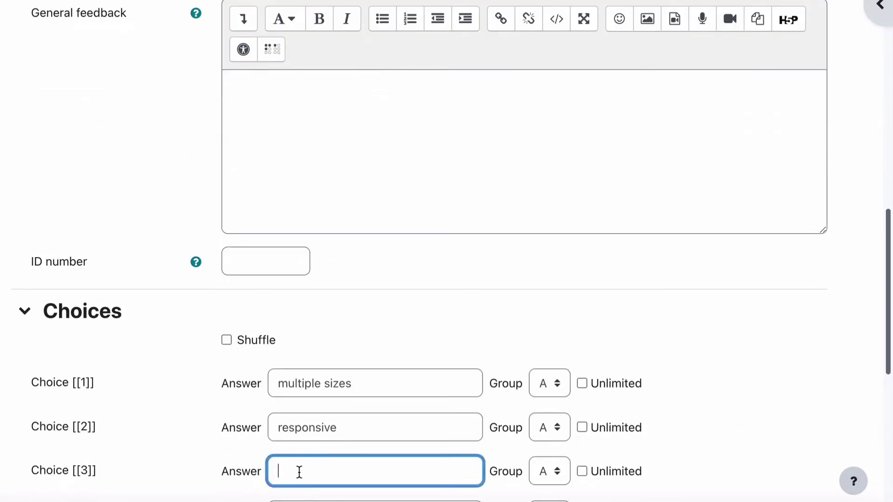
type("varying")
scroll(576, 367, "up", 10)
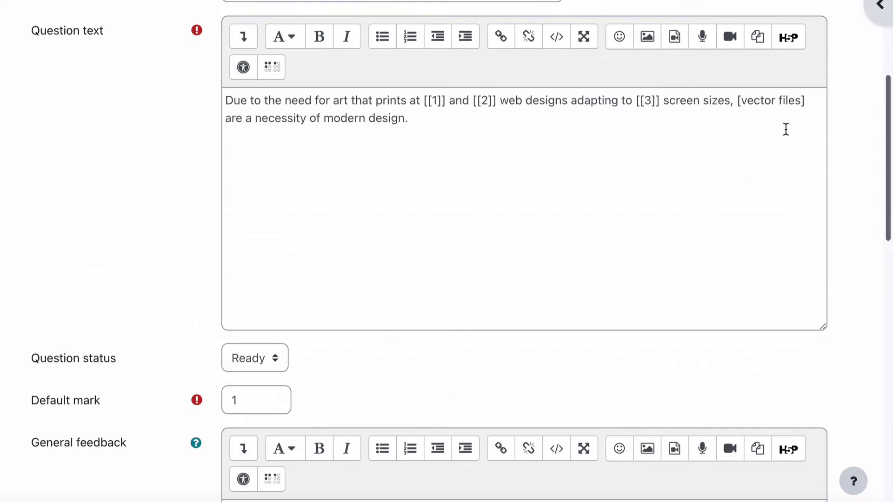
Step: Replace vector files with gap [[4]] and paste 'vector files' as the Choice [[4]] answer
left_click_drag(742, 101, 800, 101)
key("ctrl+c")
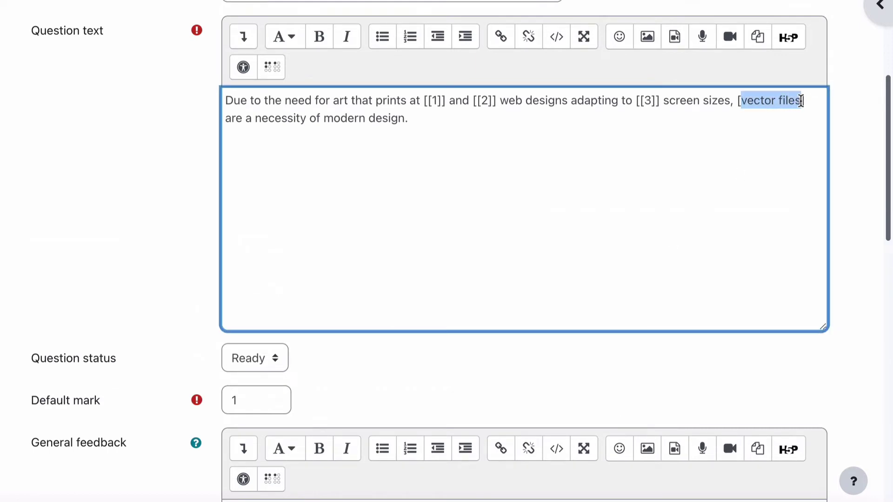
key("BackSpace")
type("[4]] ar")
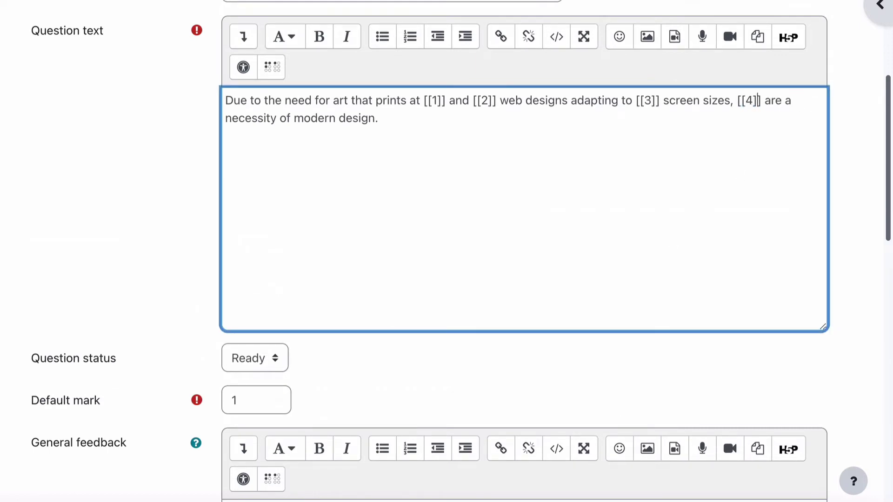
scroll(108, 308, "down", 15)
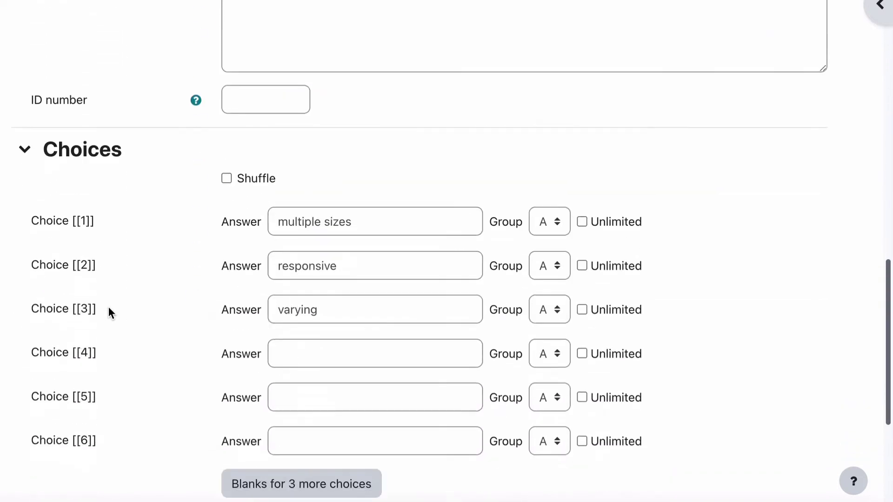
left_click(298, 225)
key("ctrl+v")
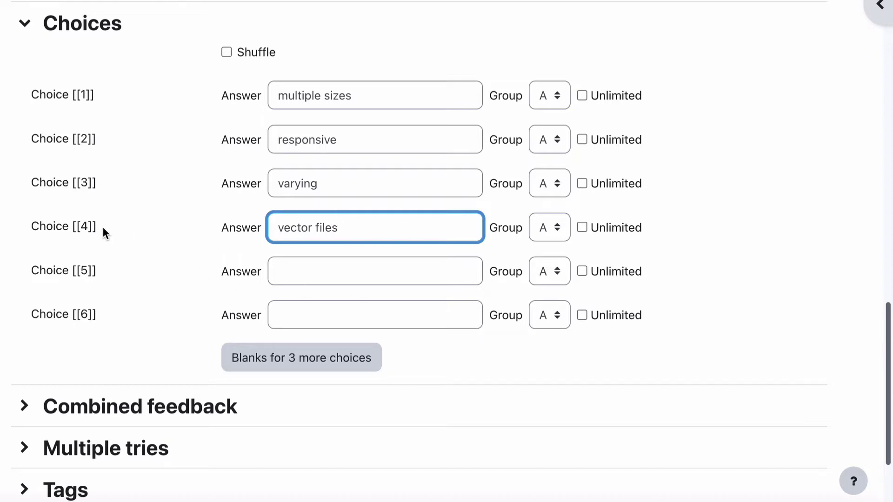
scroll(118, 250, "up", 15)
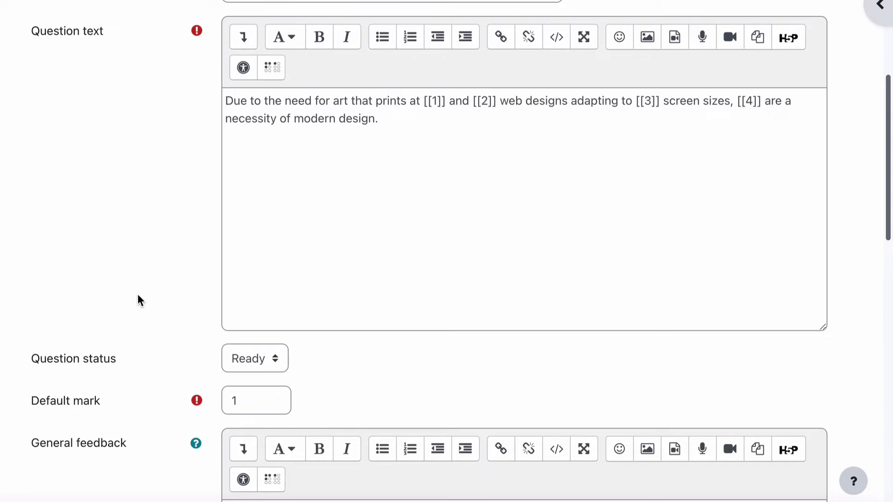
Step: Save the question changes and return to the quiz's question list
scroll(127, 302, "down", 15)
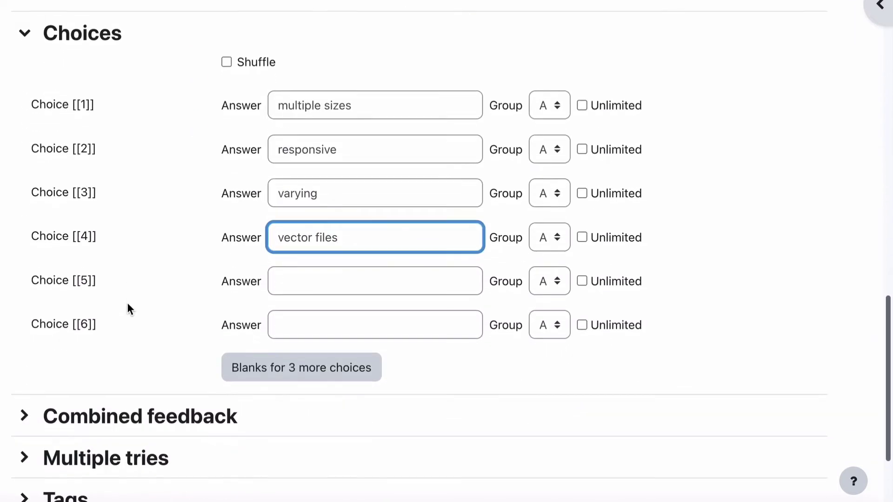
scroll(127, 302, "down", 1)
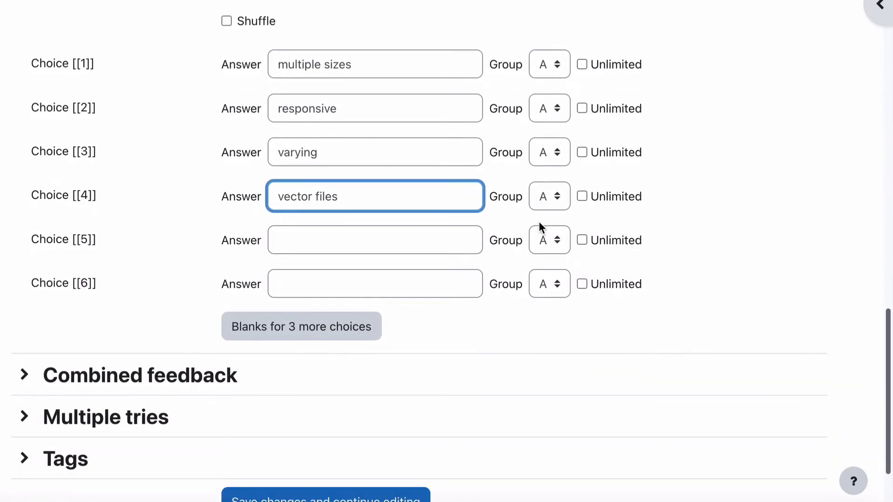
scroll(42, 357, "down", 3)
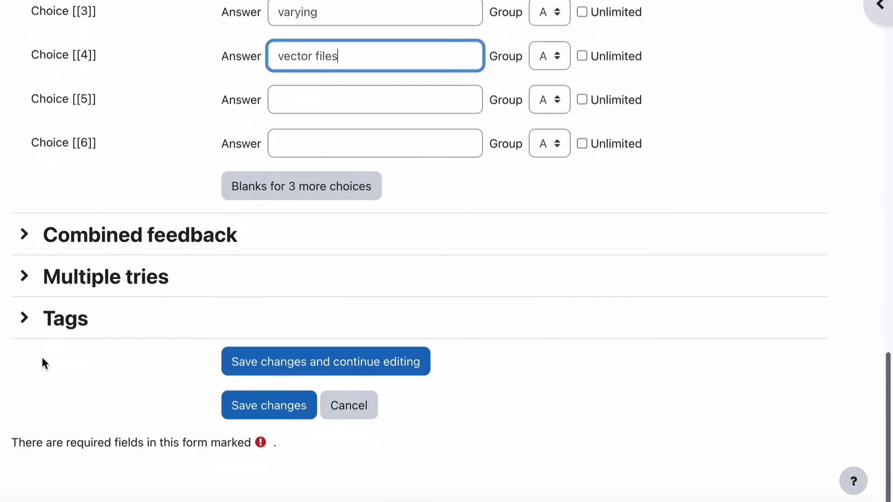
left_click(284, 409)
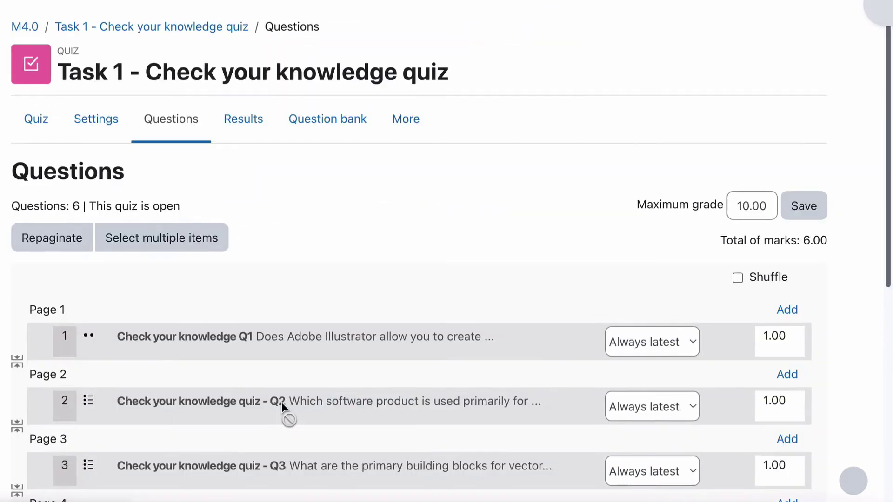
scroll(410, 424, "down", 4)
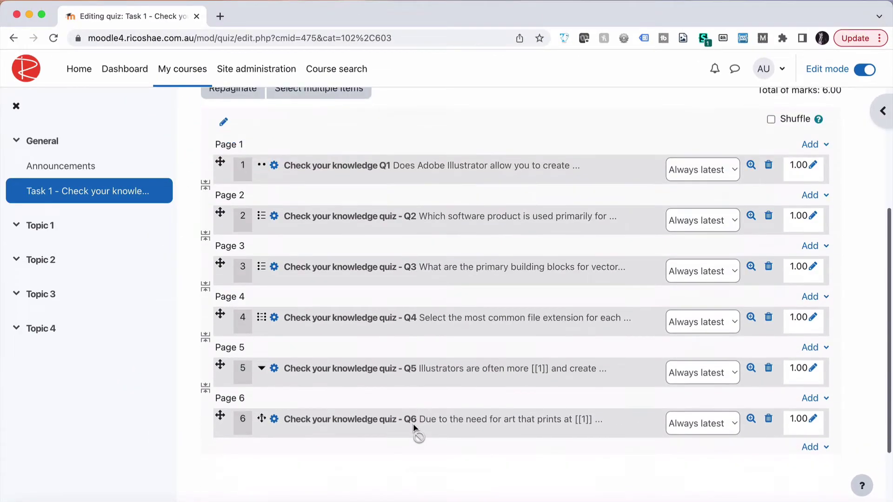
left_click(751, 420)
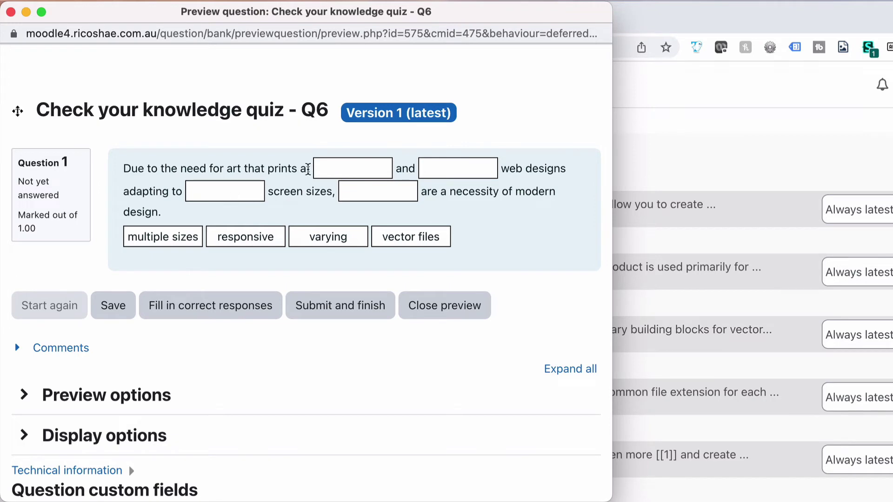
left_click_drag(153, 238, 344, 172)
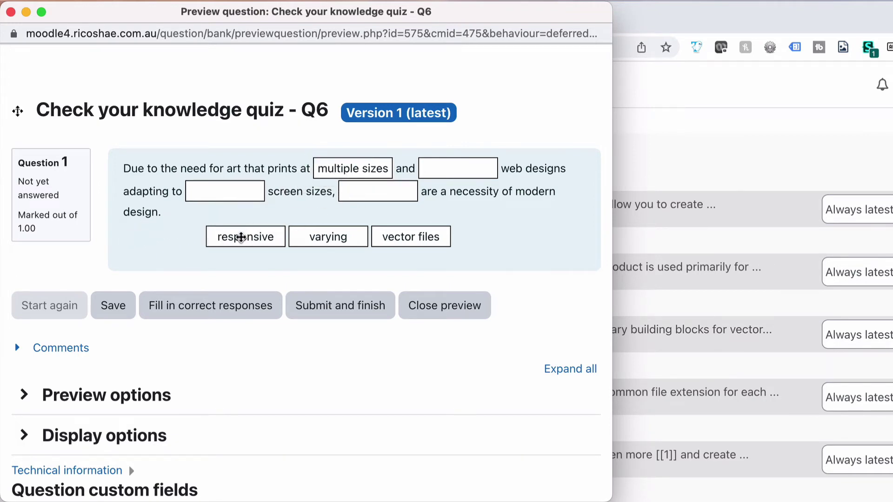
left_click_drag(240, 238, 450, 169)
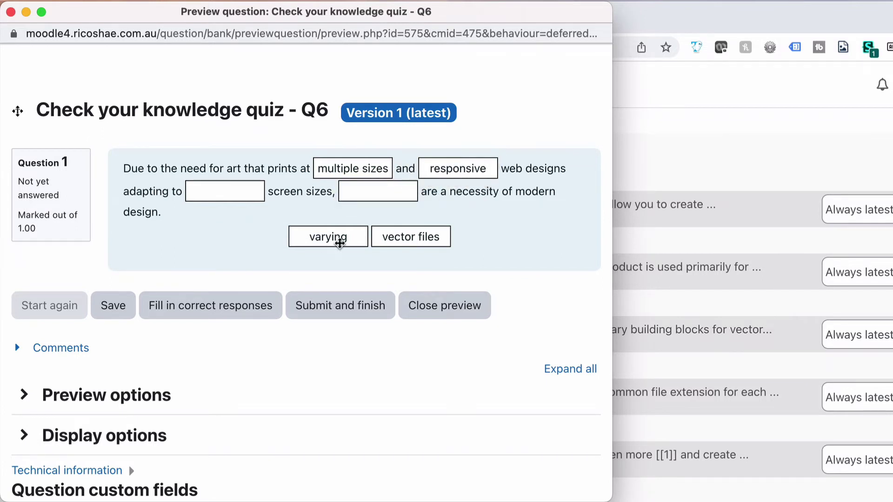
left_click_drag(333, 235, 245, 194)
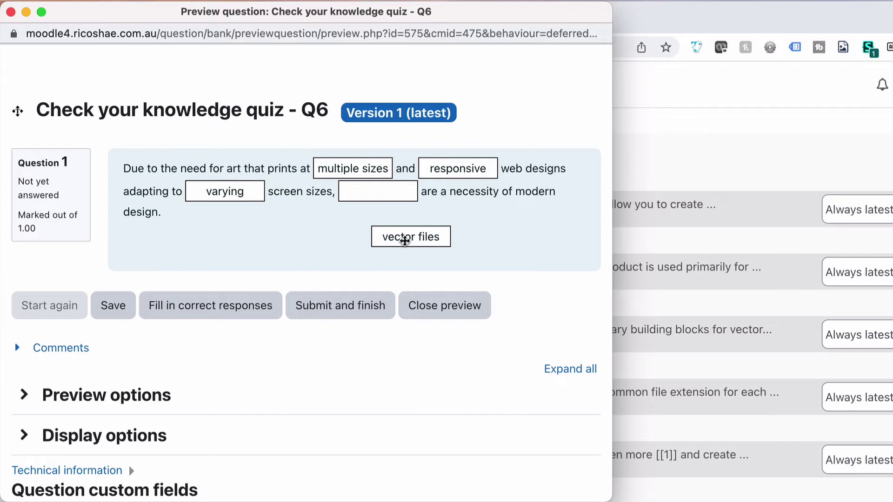
left_click_drag(400, 235, 365, 195)
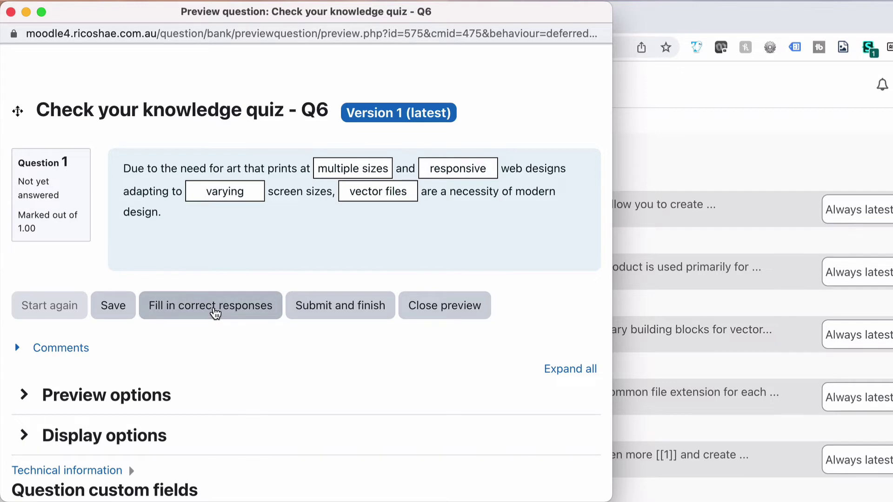
left_click(214, 311)
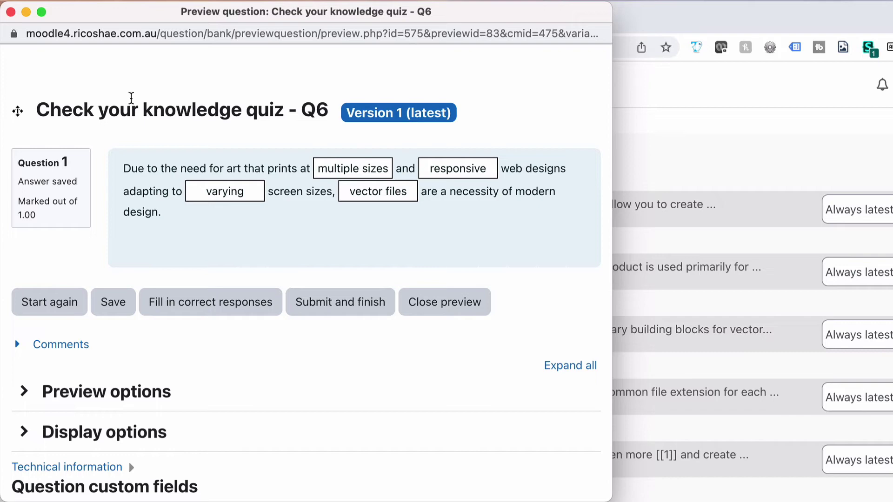
Step: Close the preview and open question Q6 for editing
left_click(10, 11)
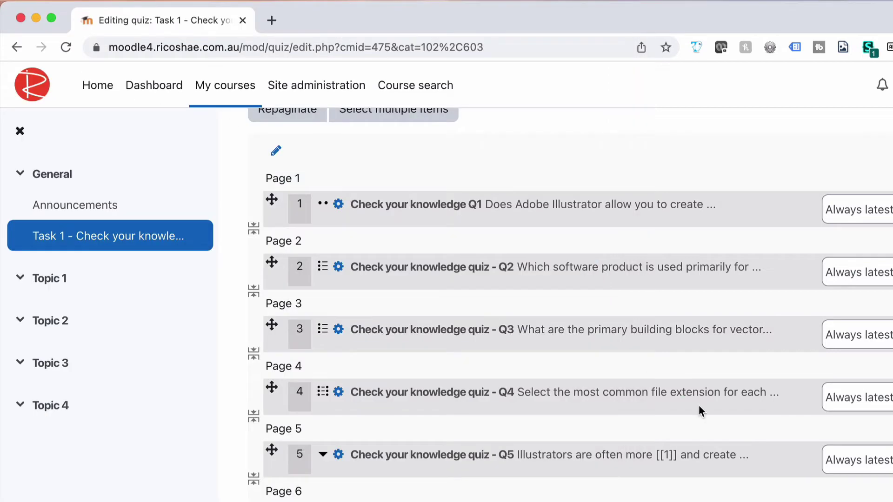
scroll(699, 406, "down", 2)
left_click(339, 465)
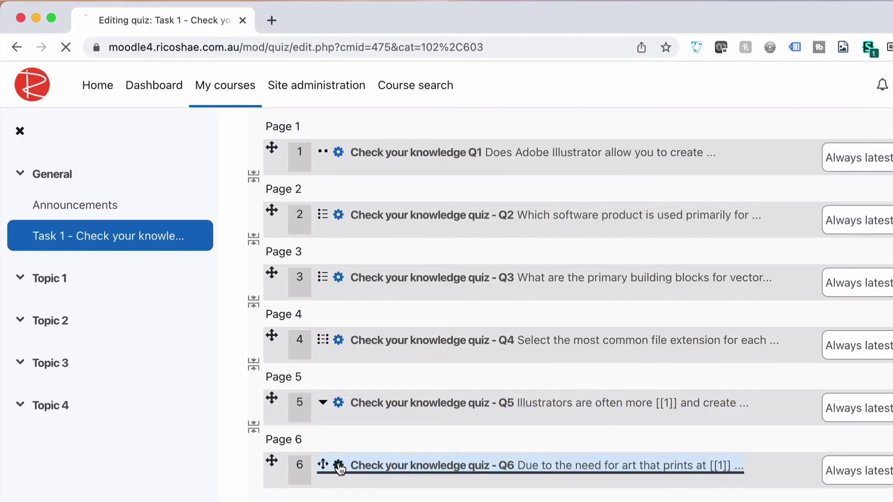
scroll(338, 462, "down", 15)
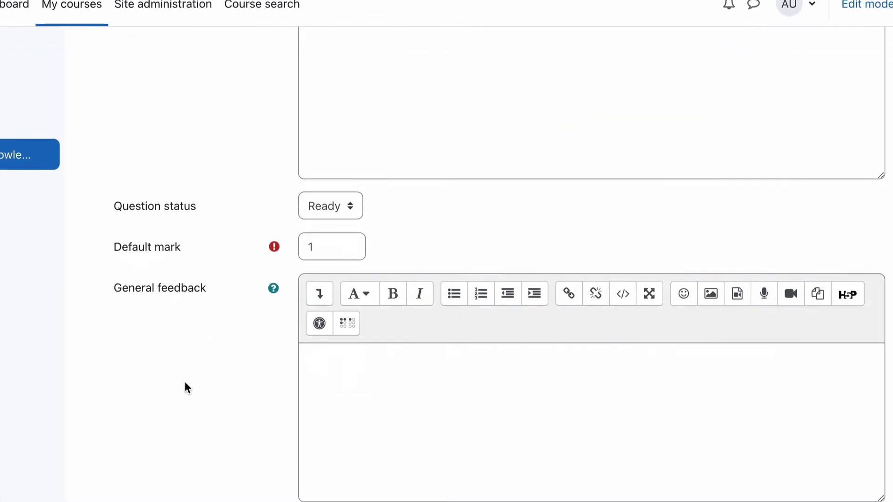
scroll(129, 357, "down", 4)
Step: Add 'modern' as Choice [[5]] and 'one size only' as Choice [[6]]
left_click(309, 195)
type("morder")
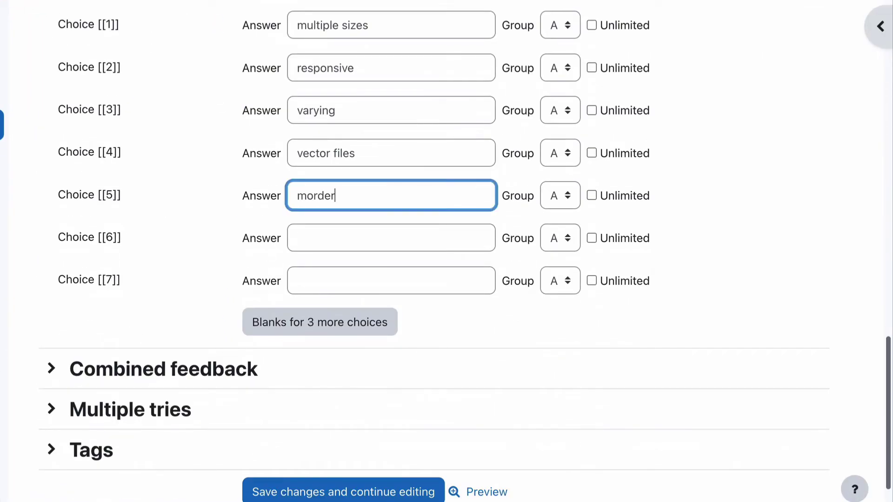
type("dern")
left_click(320, 235)
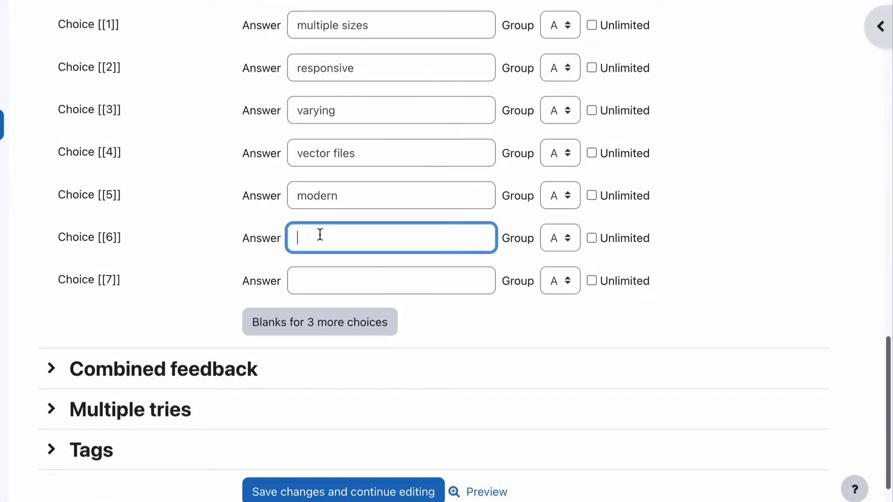
type("one size only")
Step: Mark Choices [[1]] and [[2]] as Unlimited and save the question
left_click(591, 68)
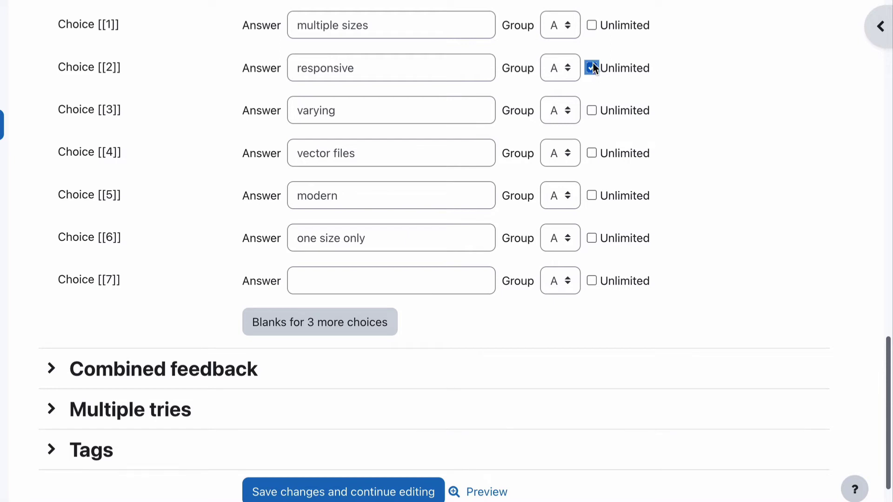
left_click(592, 26)
scroll(176, 355, "down", 3)
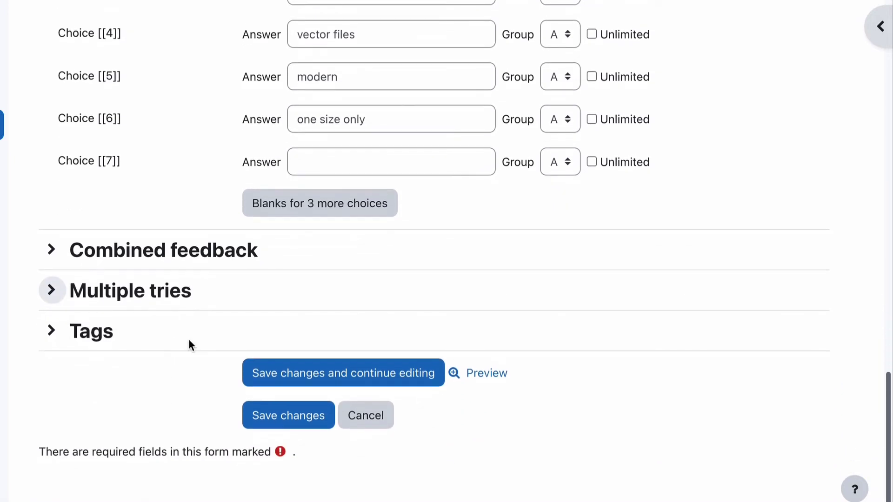
left_click(276, 410)
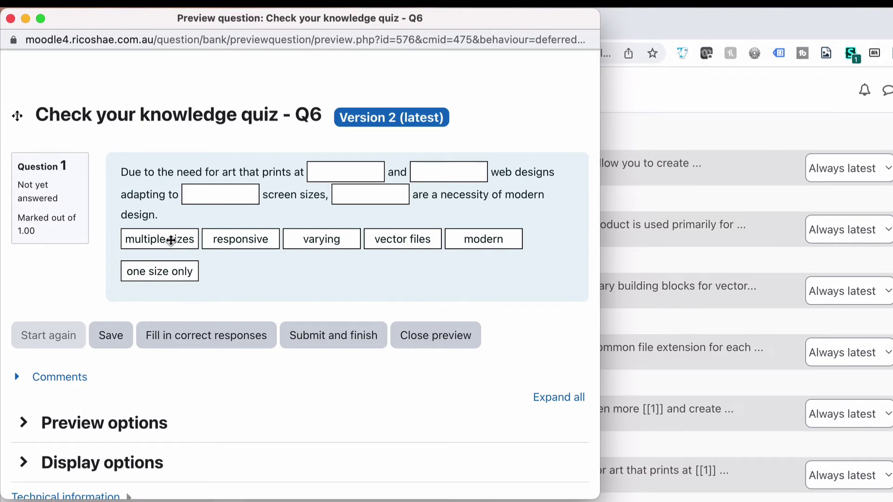
Step: Drop one size only, responsive, modern and vector files into the four gaps, then submit
left_click_drag(171, 240, 356, 172)
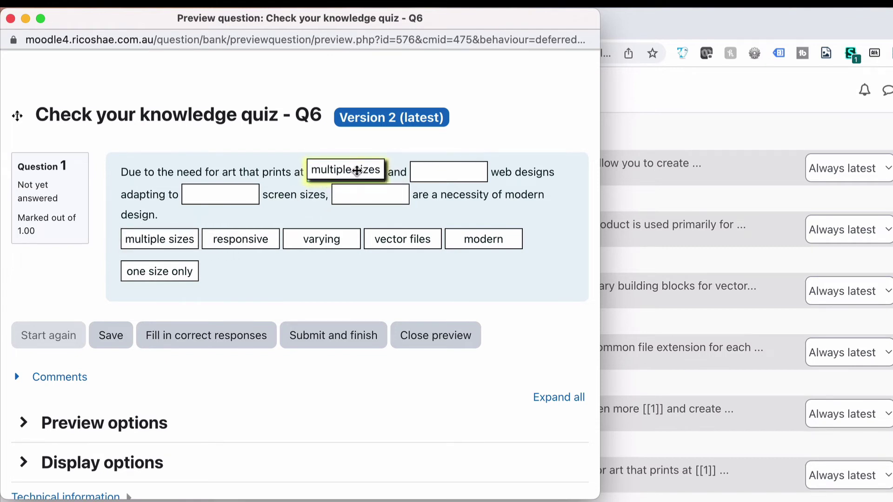
mouse_move(155, 239)
left_mouse_down()
mouse_move(225, 201)
mouse_move(170, 236)
left_mouse_up()
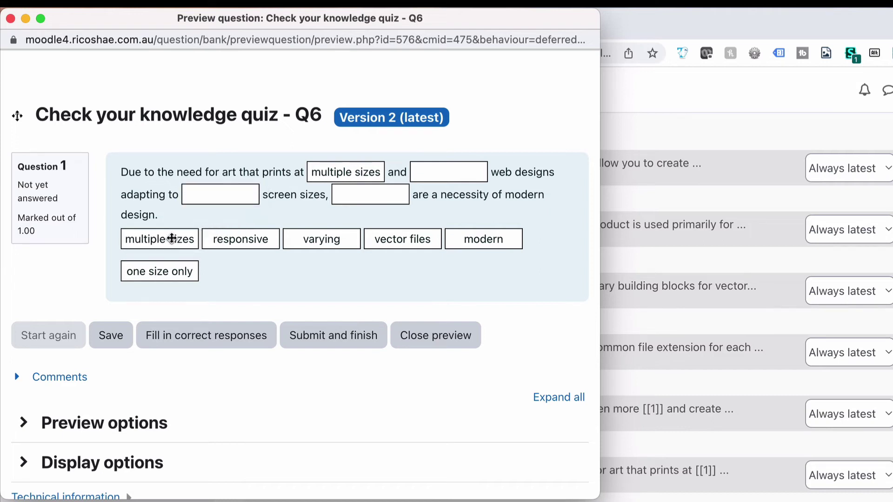
left_click_drag(160, 271, 345, 172)
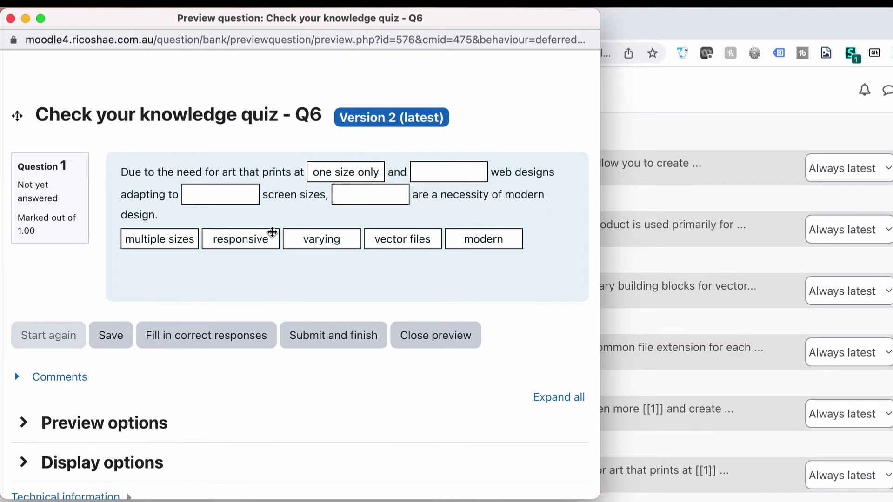
left_click_drag(245, 241, 422, 203)
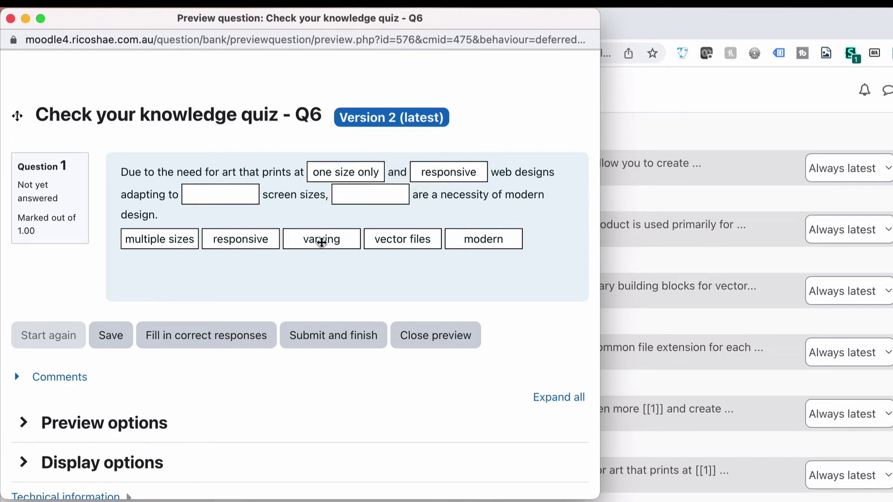
left_click_drag(321, 243, 370, 195)
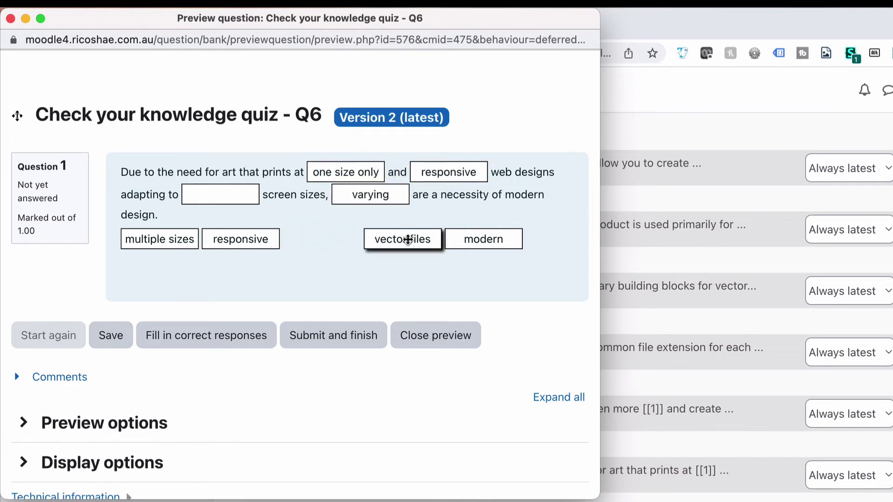
left_click_drag(408, 239, 379, 196)
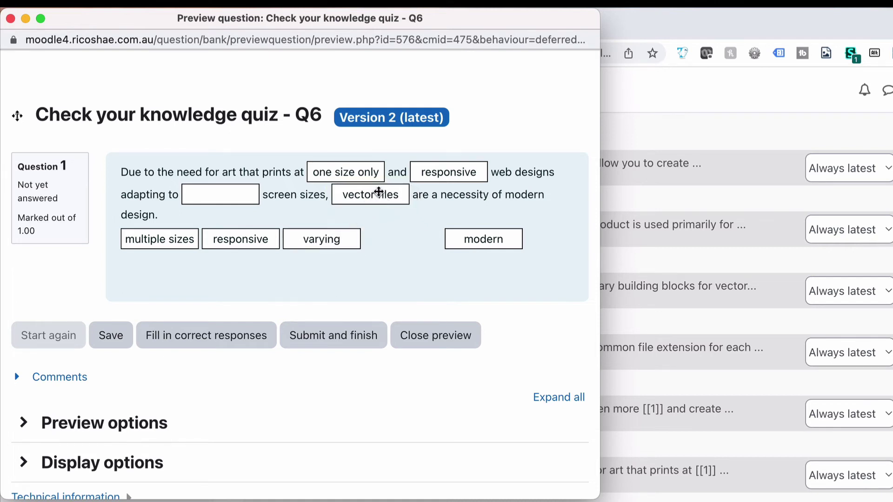
left_click_drag(460, 238, 223, 194)
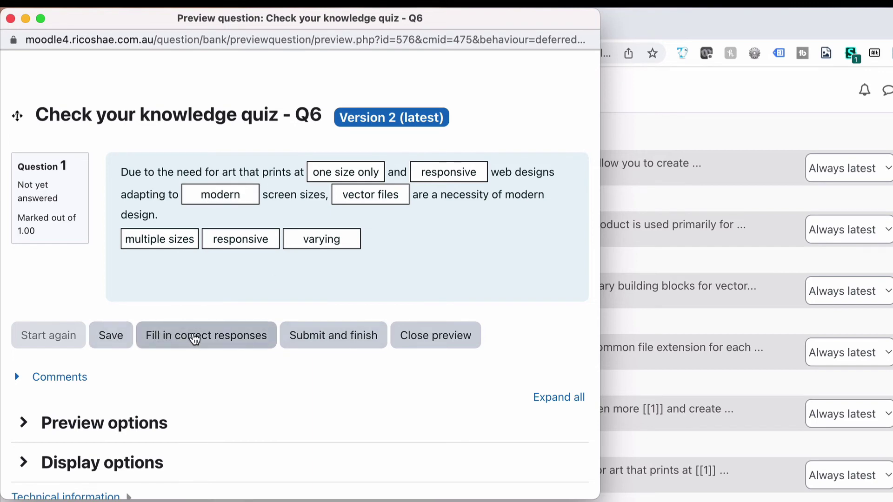
left_click(335, 342)
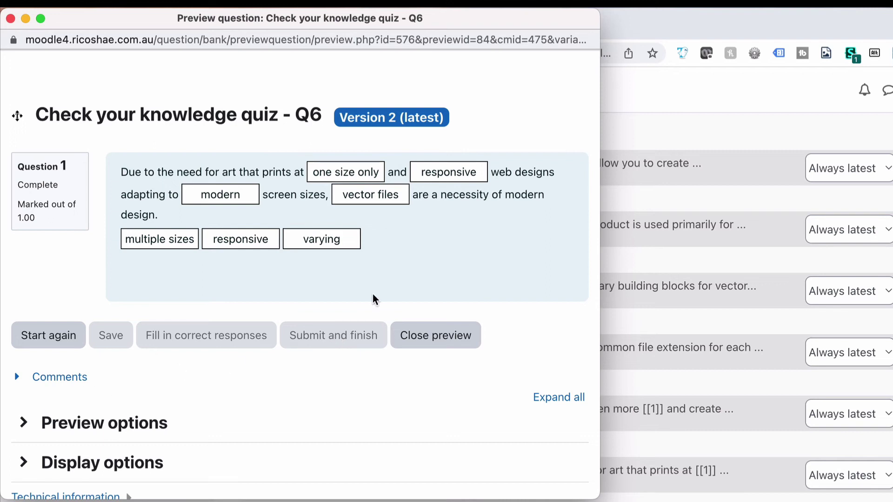
Step: Restart the preview and fill in the correct responses: multiple sizes, responsive, varying, vector files
left_click(78, 333)
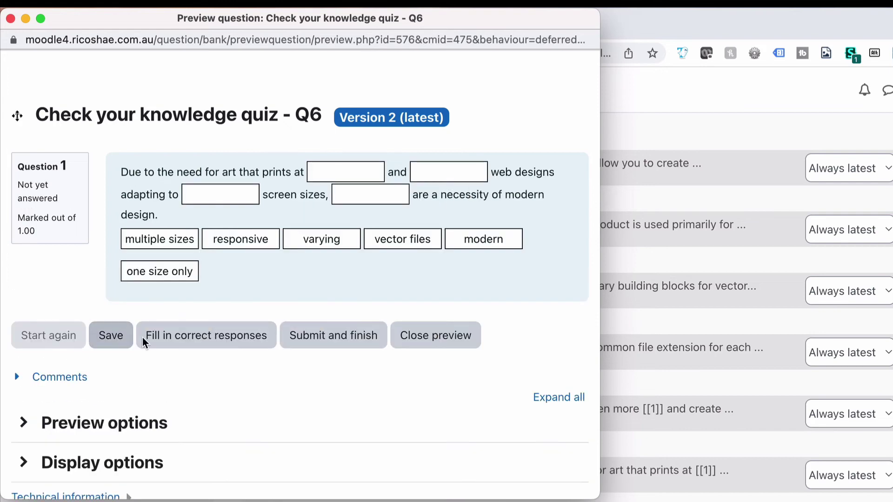
left_click(241, 342)
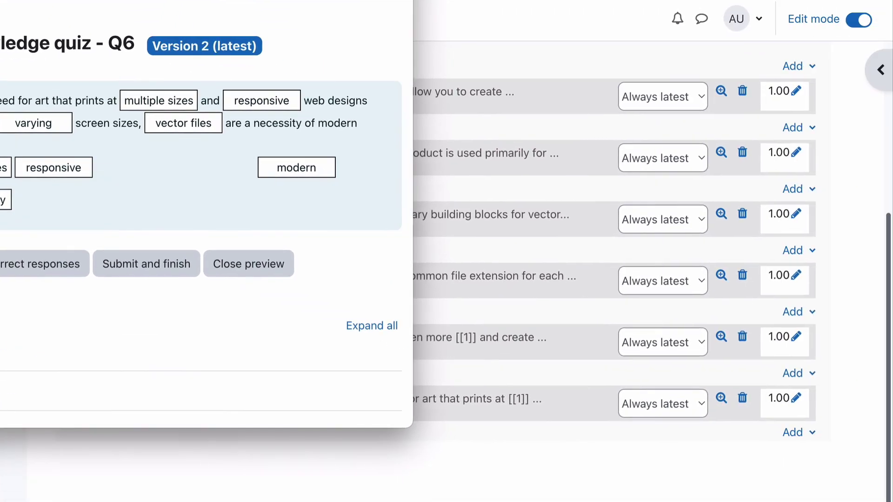
Step: Reopen Q6 for editing and delete the 'modern' and 'one size only' answers from Choices [[5]] and [[6]]
left_click(11, 19)
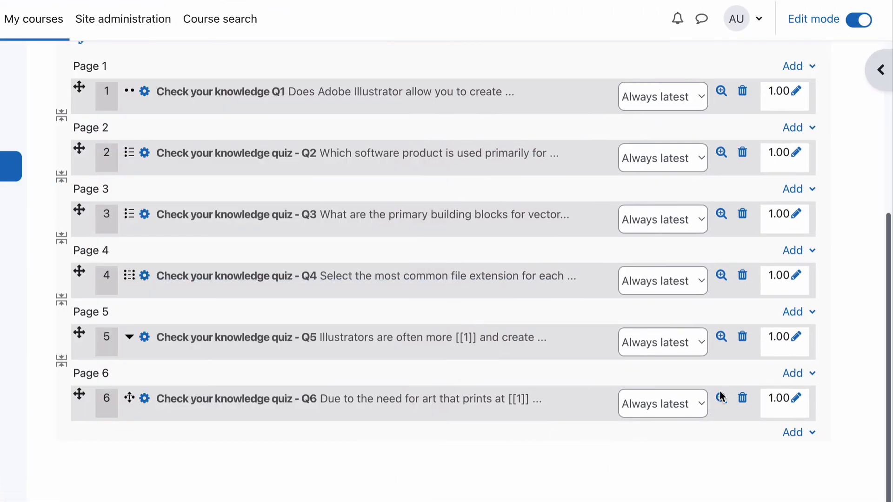
left_click(145, 399)
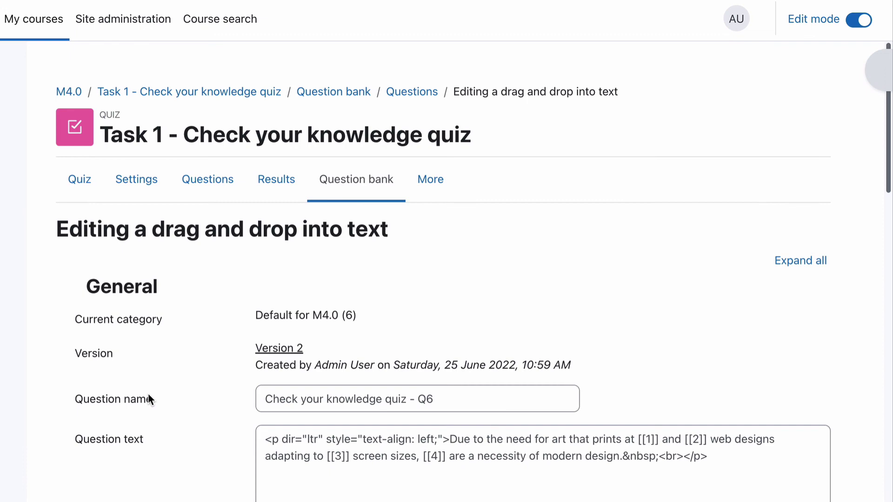
scroll(210, 355, "down", 20)
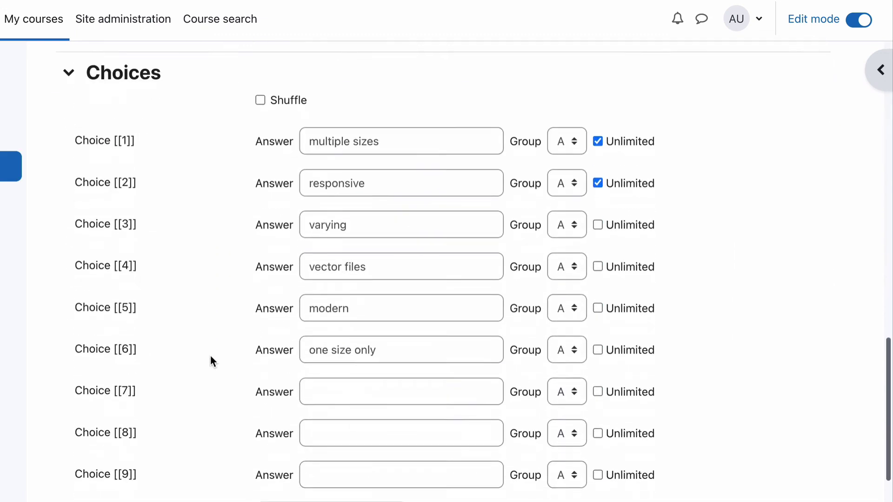
left_click_drag(361, 301, 263, 294)
key("BackSpace")
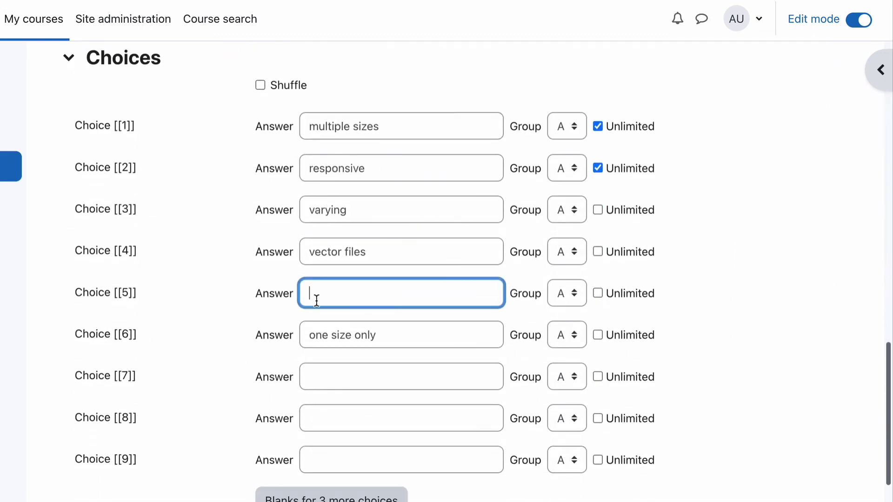
left_click_drag(386, 323, 276, 331)
key("BackSpace")
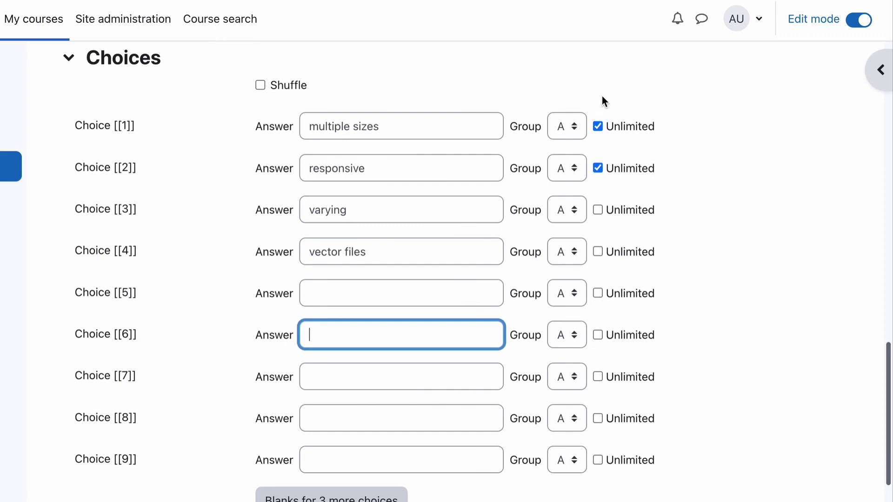
Step: Untick Unlimited for Choices [[1]] and [[2]] and save Q6 back to the quiz
left_click(598, 126)
left_click(598, 168)
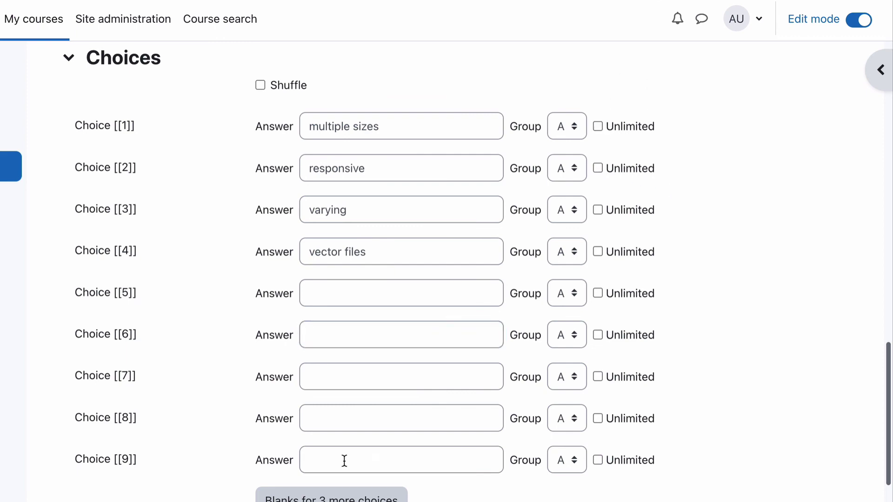
scroll(344, 461, "down", 5)
left_click(312, 451)
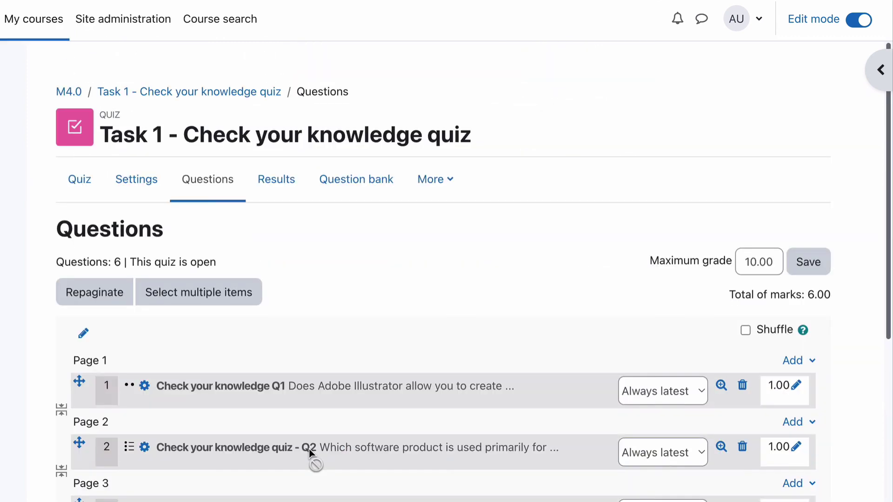
scroll(311, 452, "down", 7)
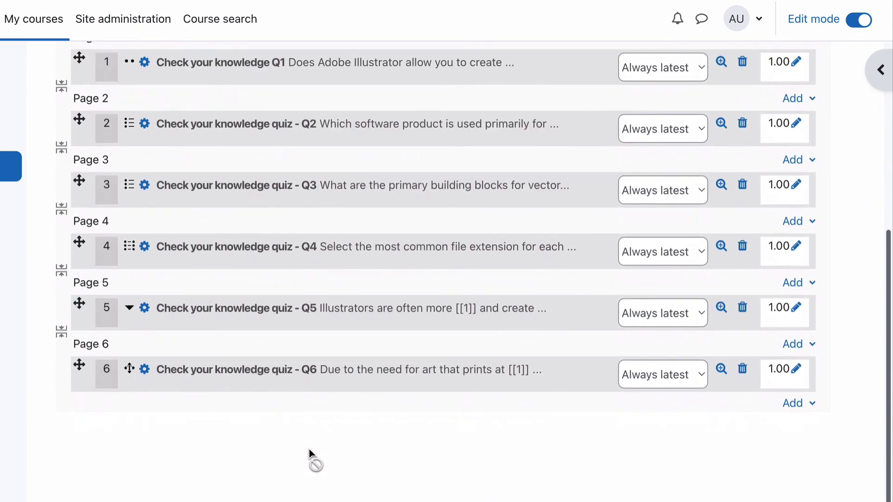